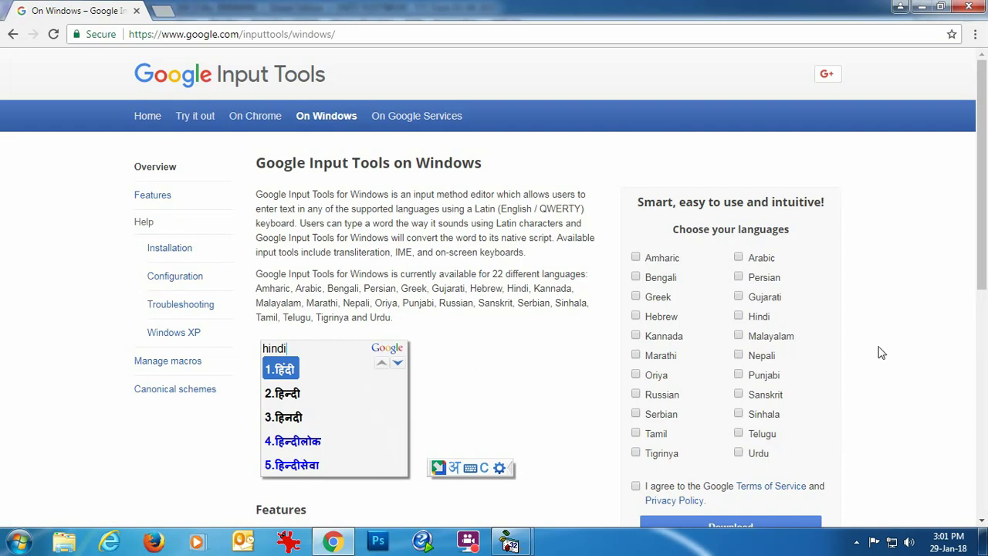
Step: Select Hindi, accept the Google Terms of Service, and download the Windows input tool
left_click(739, 317)
scroll(739, 323, "down", 2)
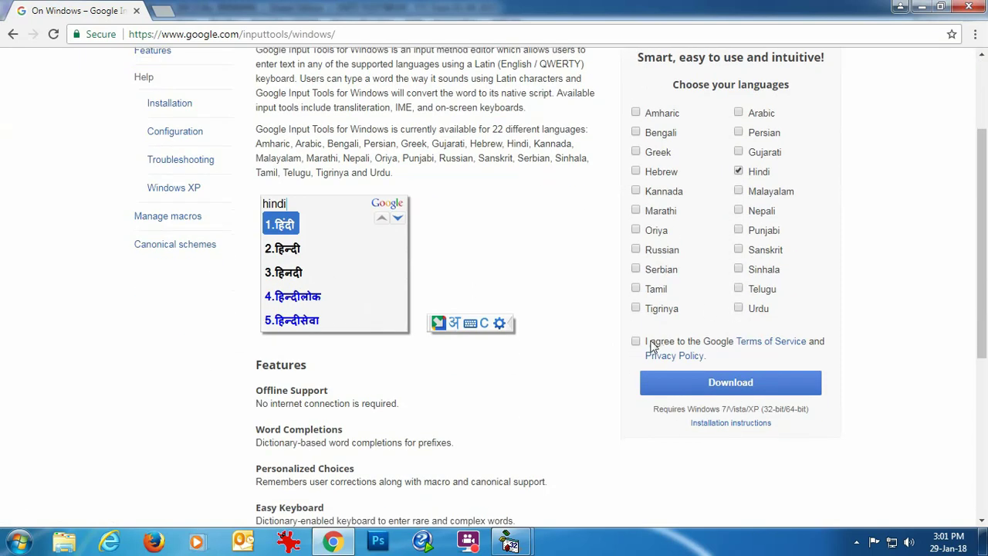
left_click(636, 342)
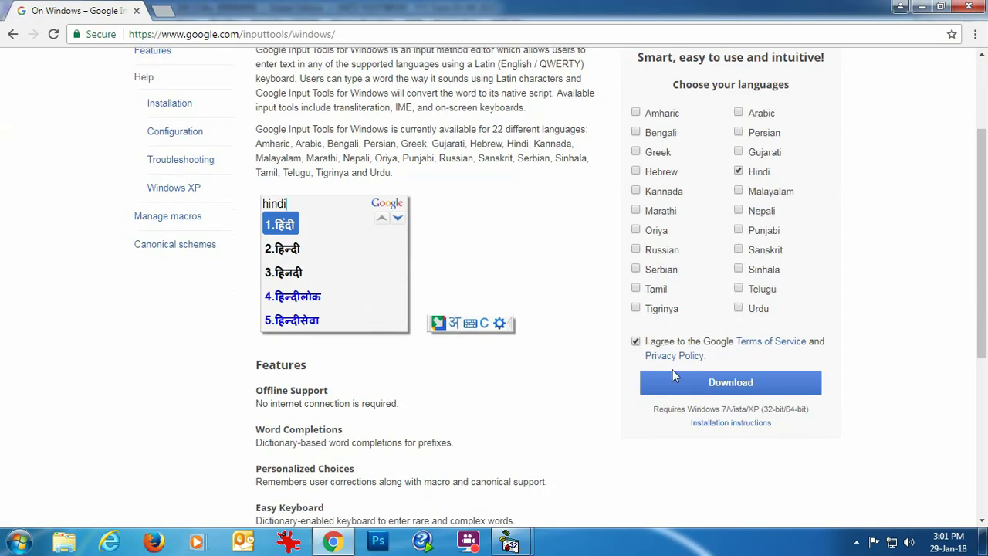
left_click(708, 386)
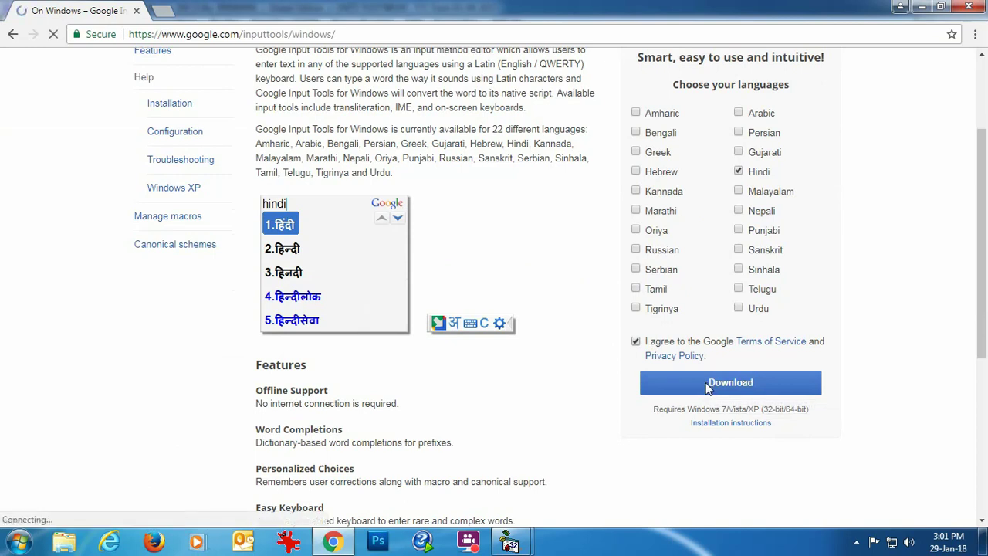
Step: Run InputToolsSetup from the Downloads folder to install Google Input Tools
key("super+d")
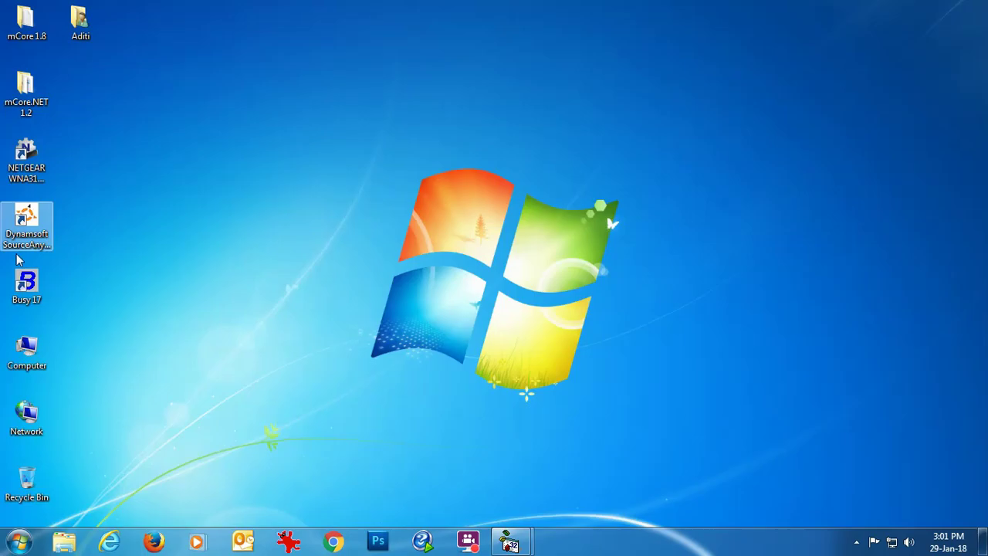
double_click(15, 366)
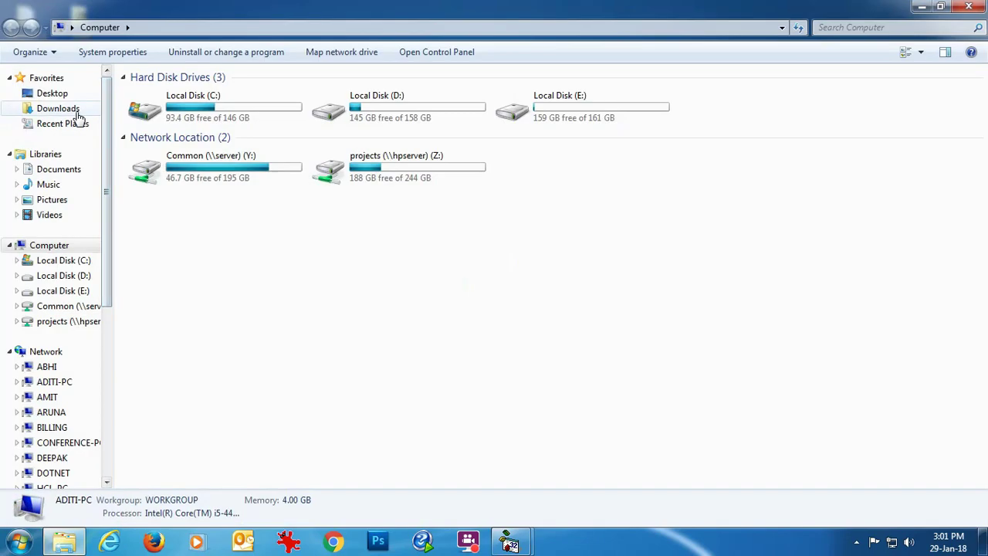
left_click(62, 109)
left_click(199, 158)
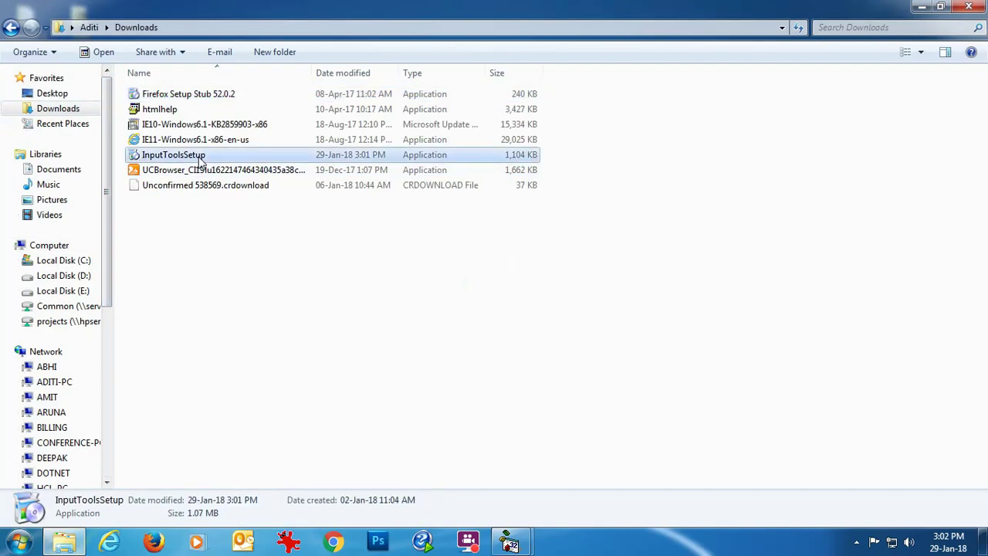
double_click(199, 158)
left_click(543, 284)
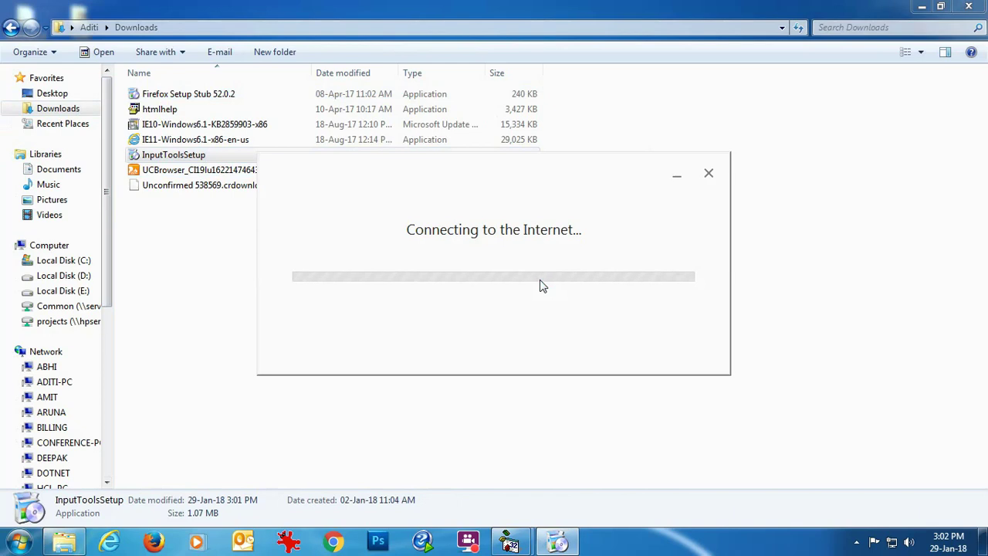
left_click(687, 347)
Step: Switch the input language to Hindi (India) and launch Busy 17
left_click(968, 7)
left_click(839, 541)
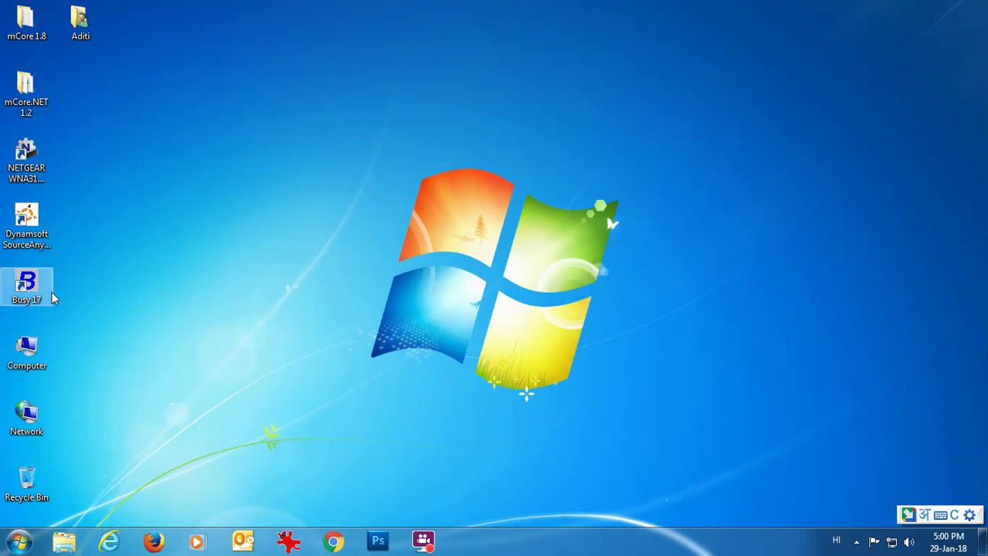
double_click(52, 298)
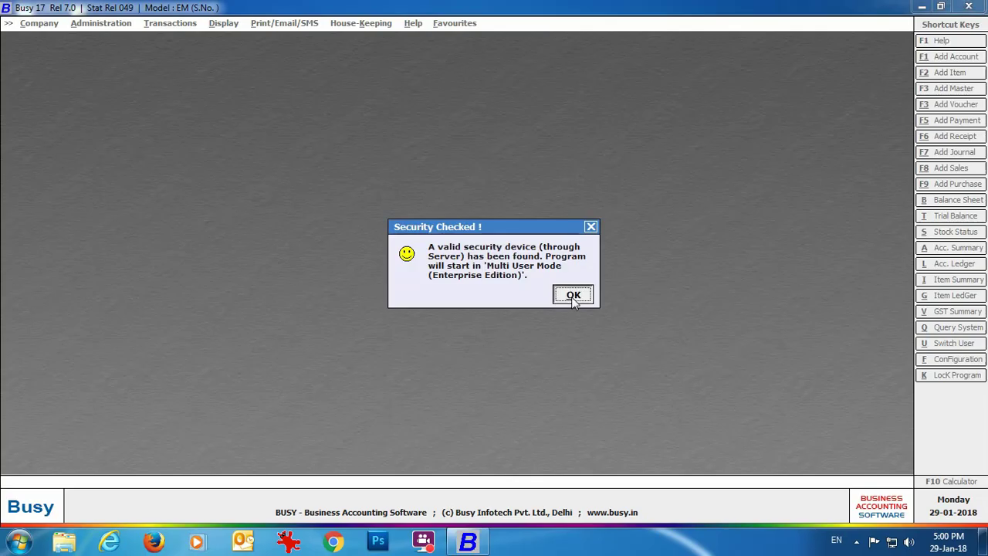
Step: Open the Bharat Electronics company, logging in as Admin with the account password
left_click(574, 296)
left_click(82, 39)
left_click(41, 135)
left_click(211, 357)
type("Admin")
key("Return")
type("*****")
key("Return")
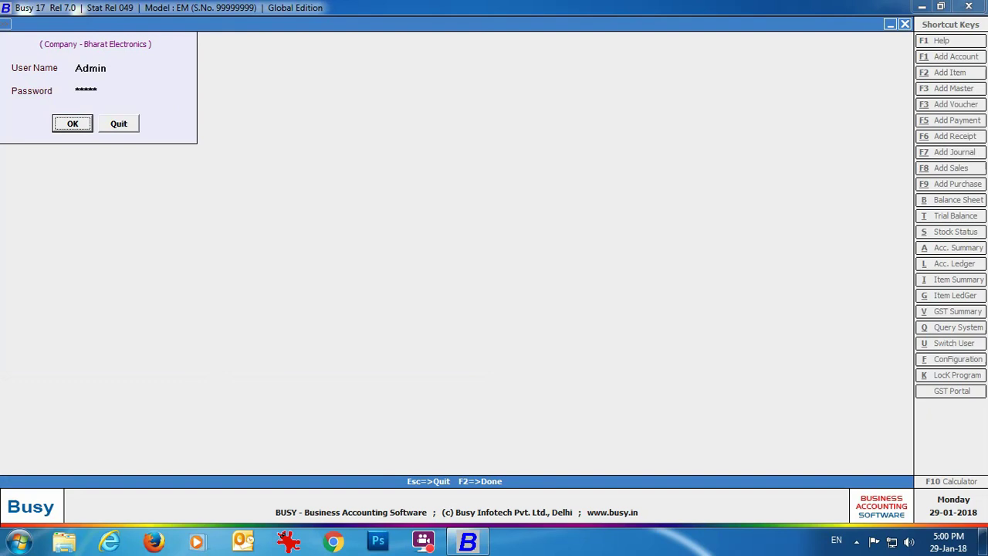
key("Return")
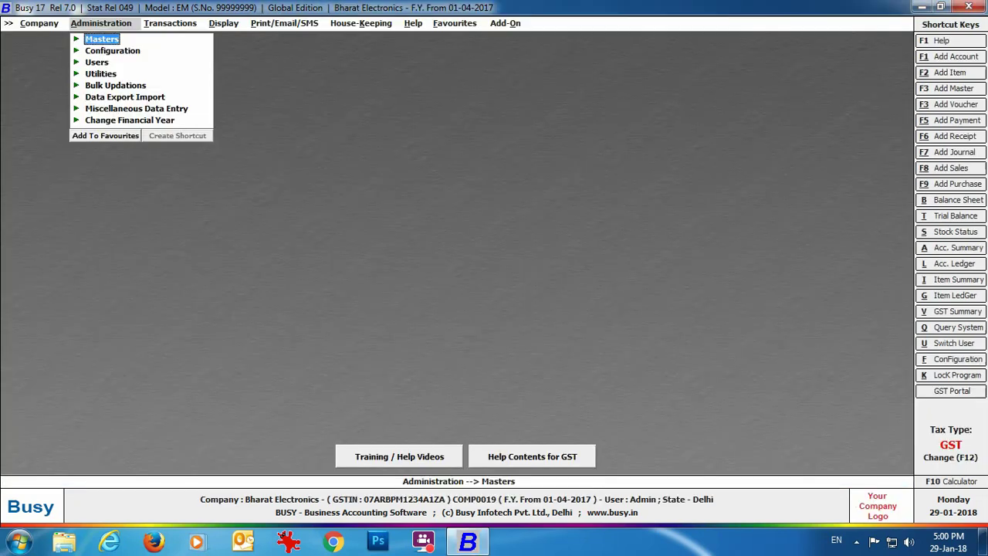
Step: Go to Configuration > Features / Options > General
left_click(110, 50)
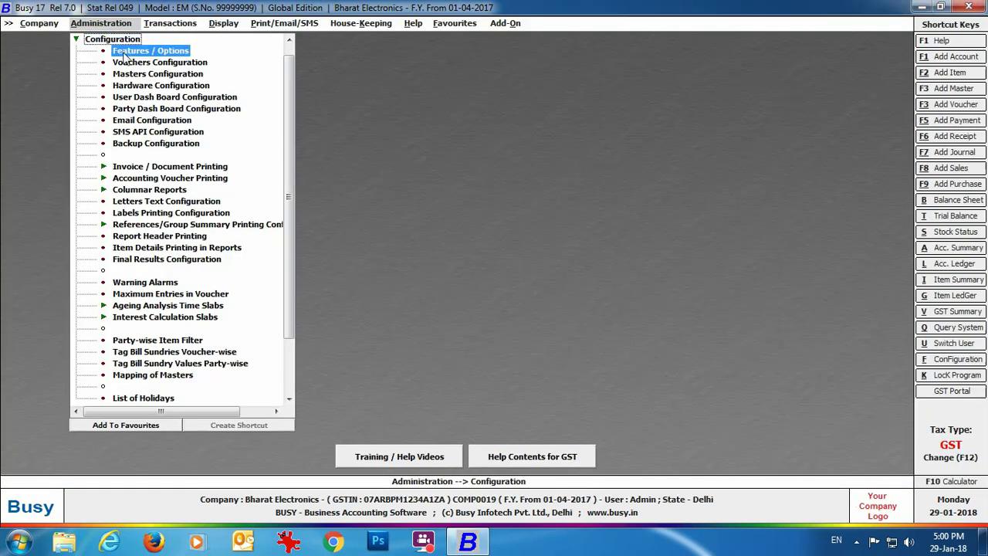
left_click(122, 51)
left_click(128, 136)
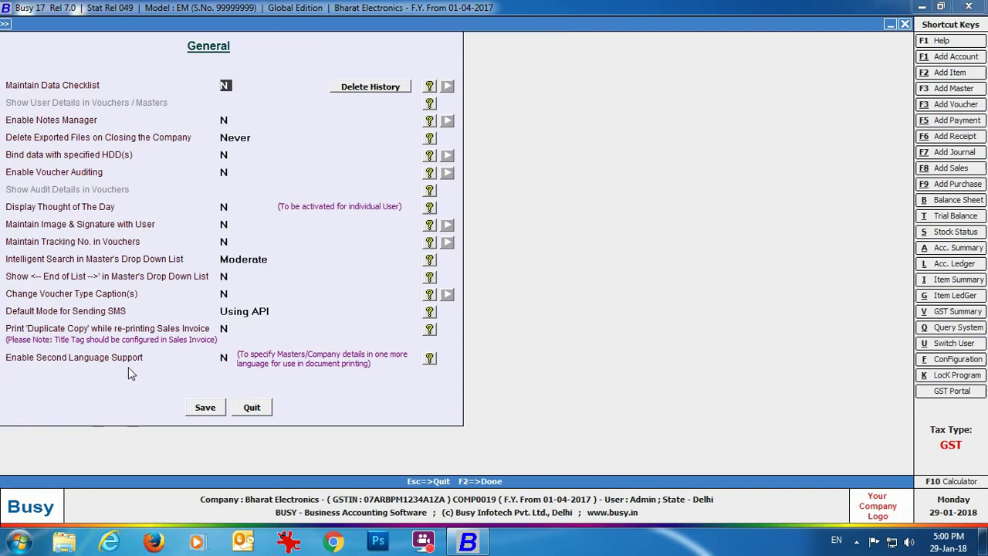
Step: Enable Second Language Support with Hindi (India) at font size 12 and save
left_click(225, 358)
key("y")
key("Return")
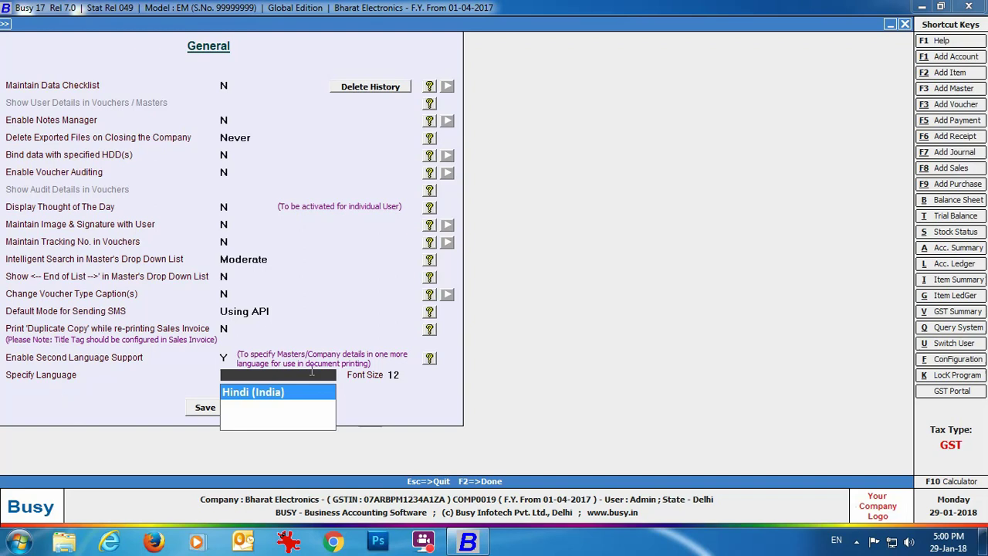
key("Return")
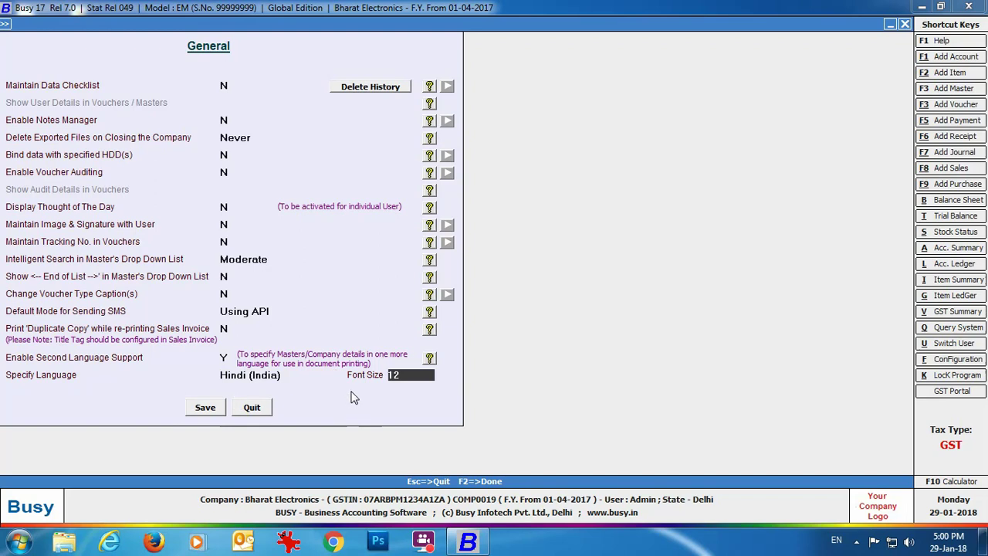
left_click(205, 408)
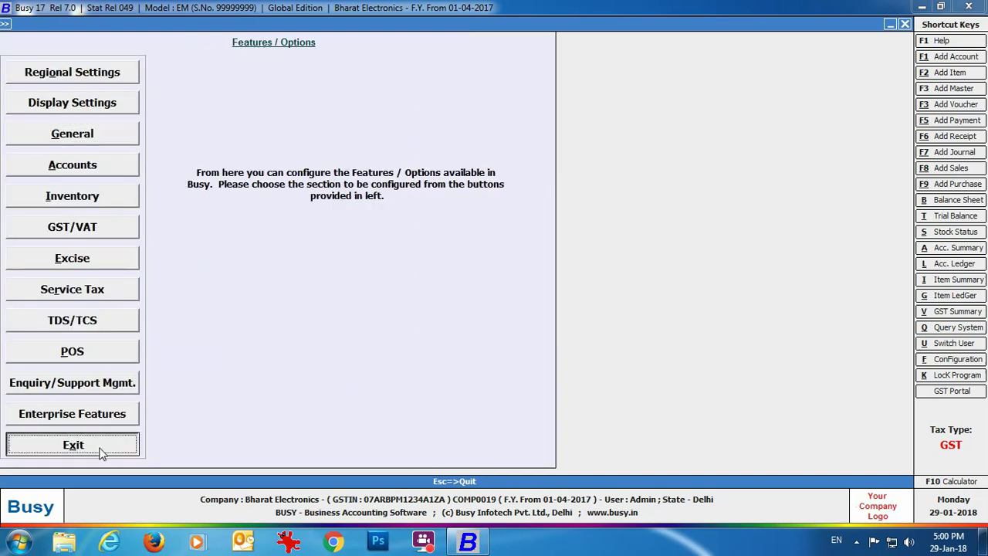
key("Escape")
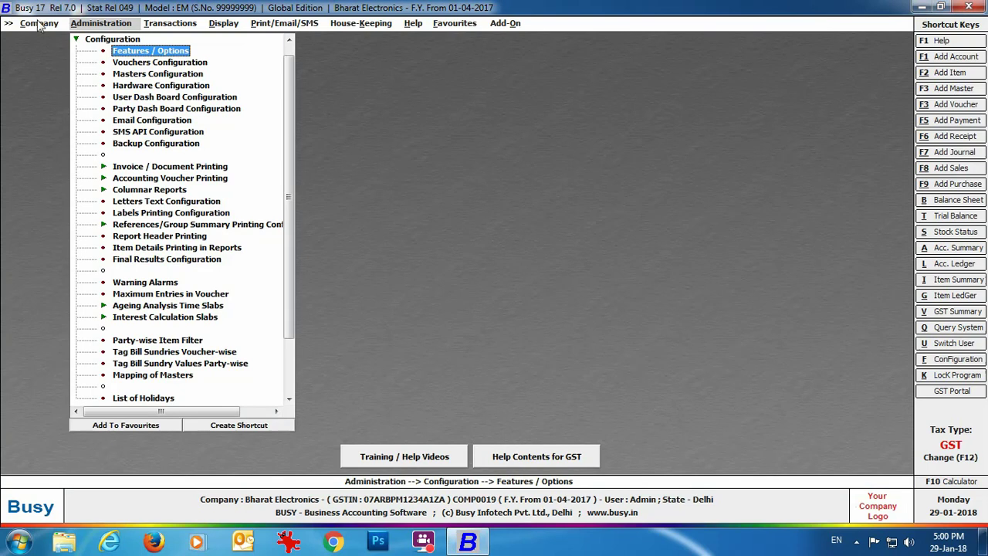
Step: Edit the Bharat Electronics company and open its Second Language details
left_click(38, 23)
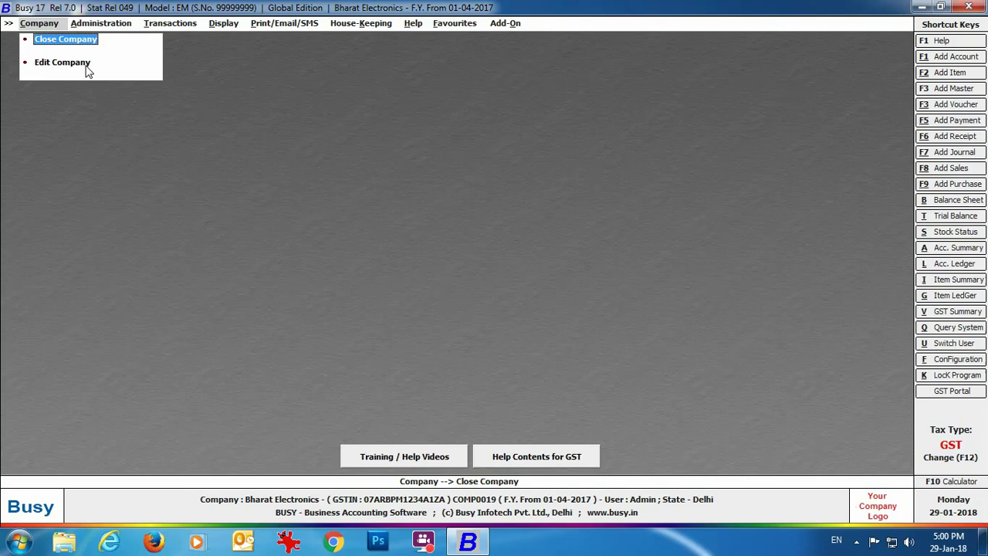
left_click(87, 71)
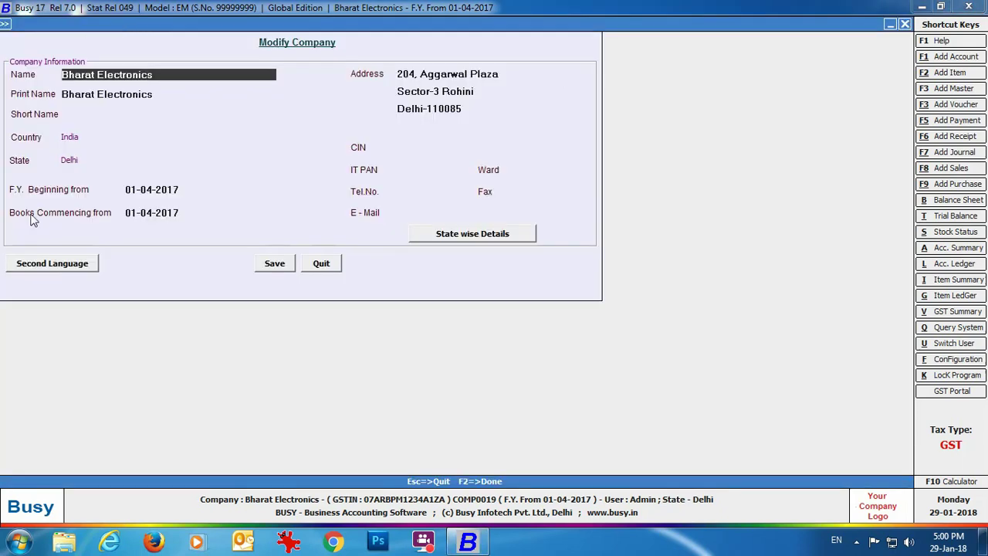
left_click(89, 267)
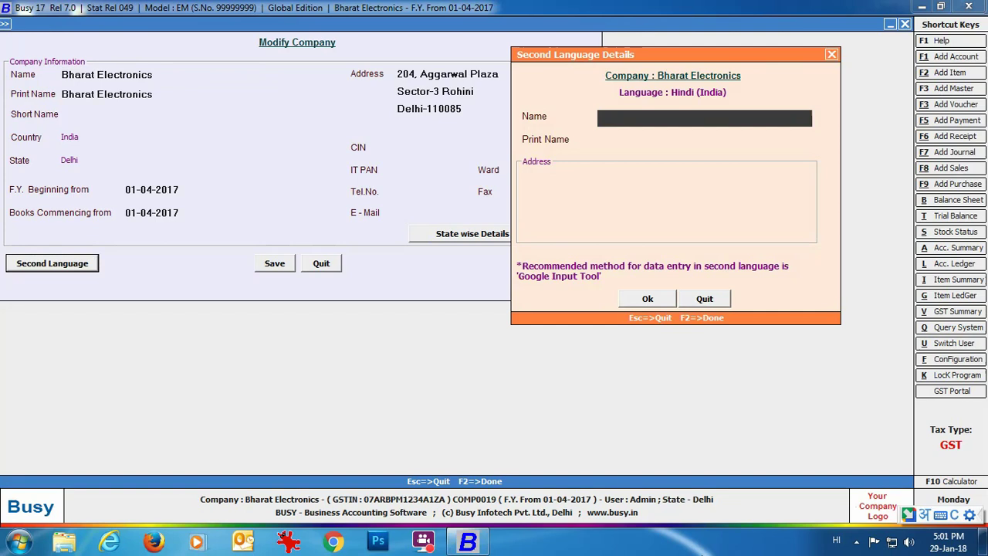
Step: Enter the Hindi name and print name भारत इलेक्ट्रॉनिक्स for 'bharat electronics'
type("b")
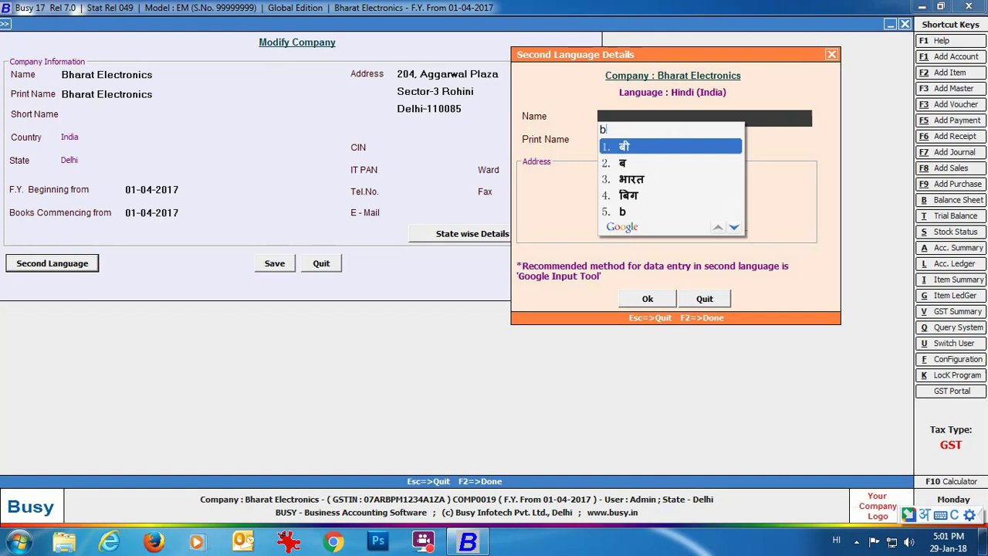
type("h")
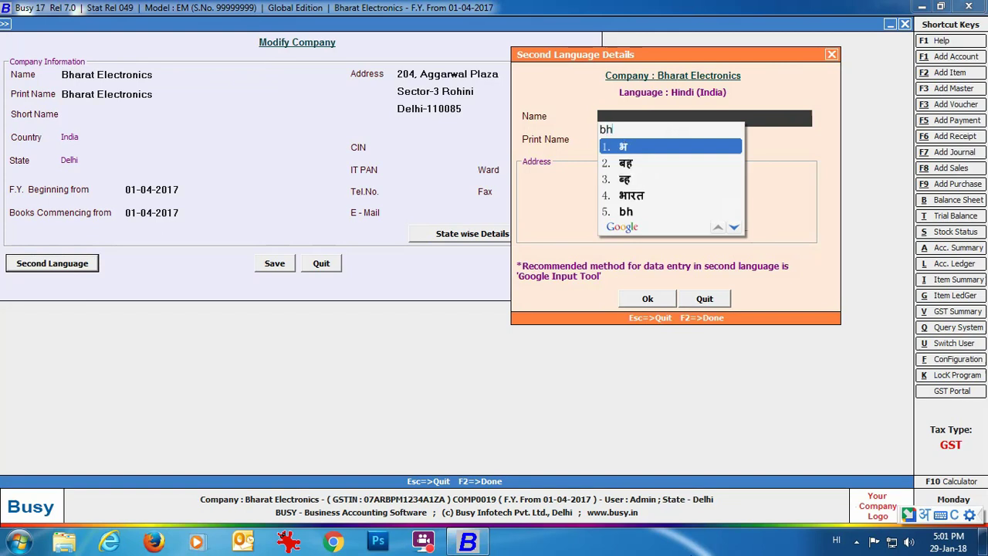
type("arat electronics")
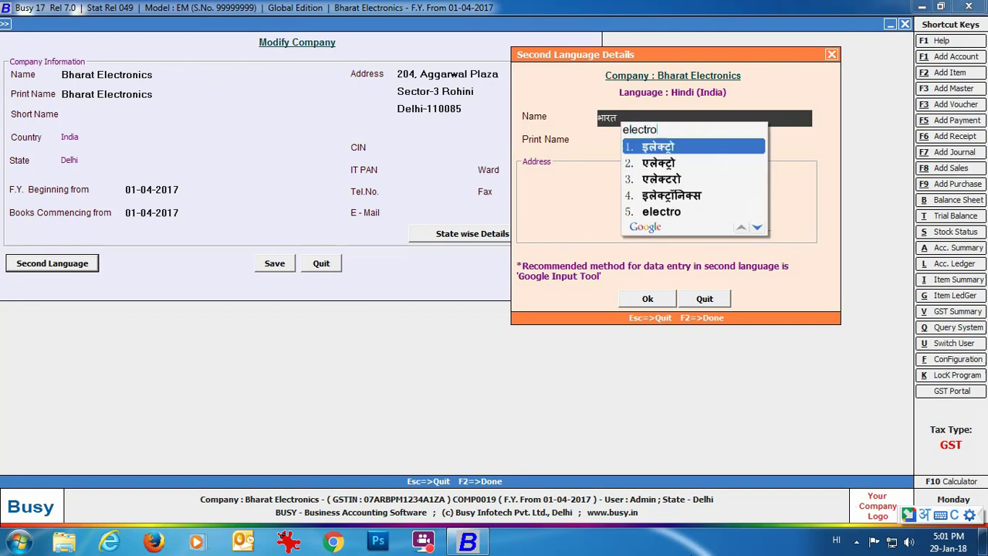
key("Return")
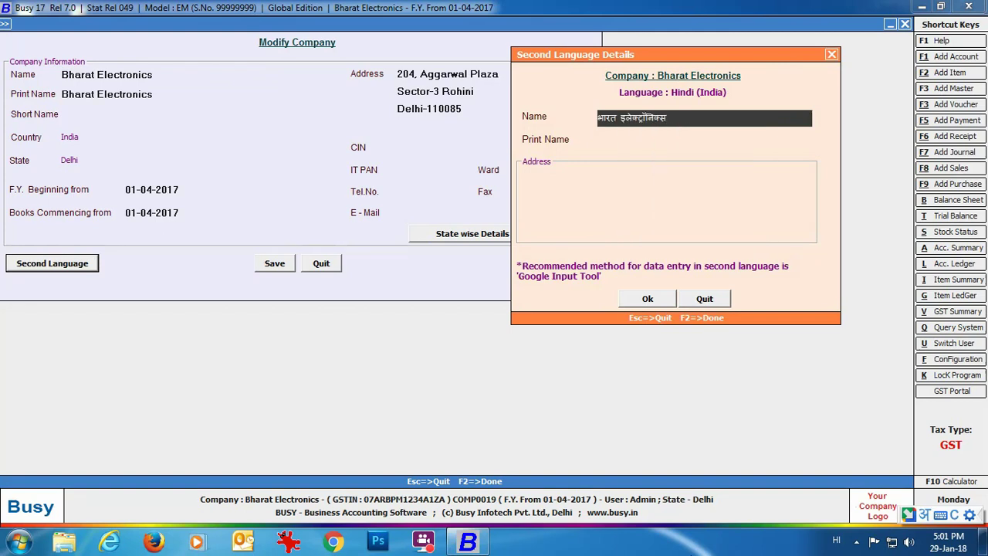
key("Return")
key("Return")
key("Return")
key("Return")
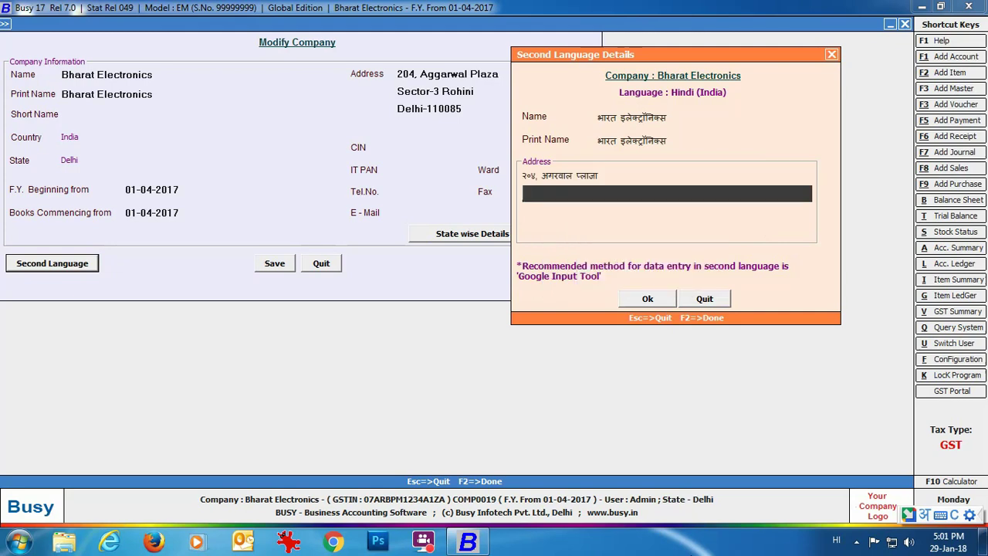
key("Return")
key("Return")
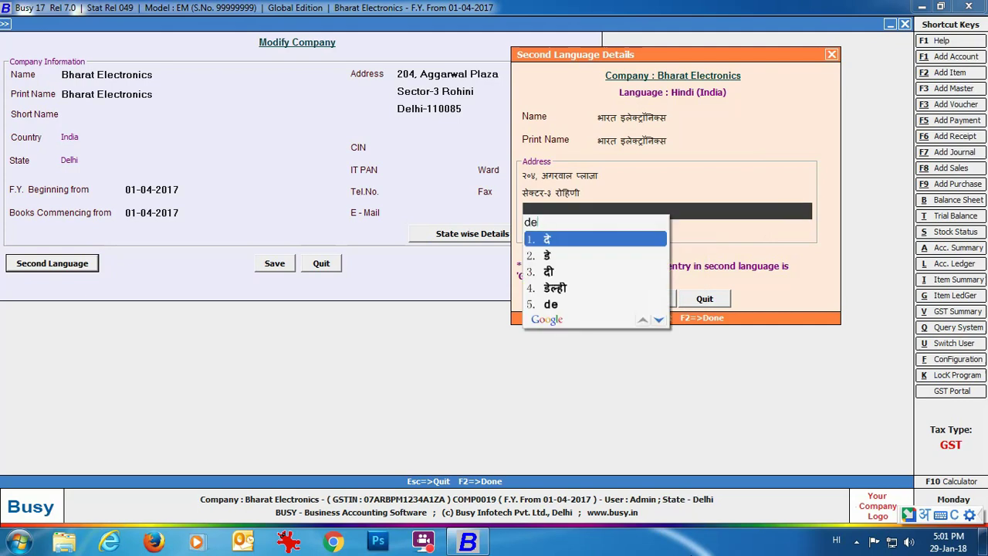
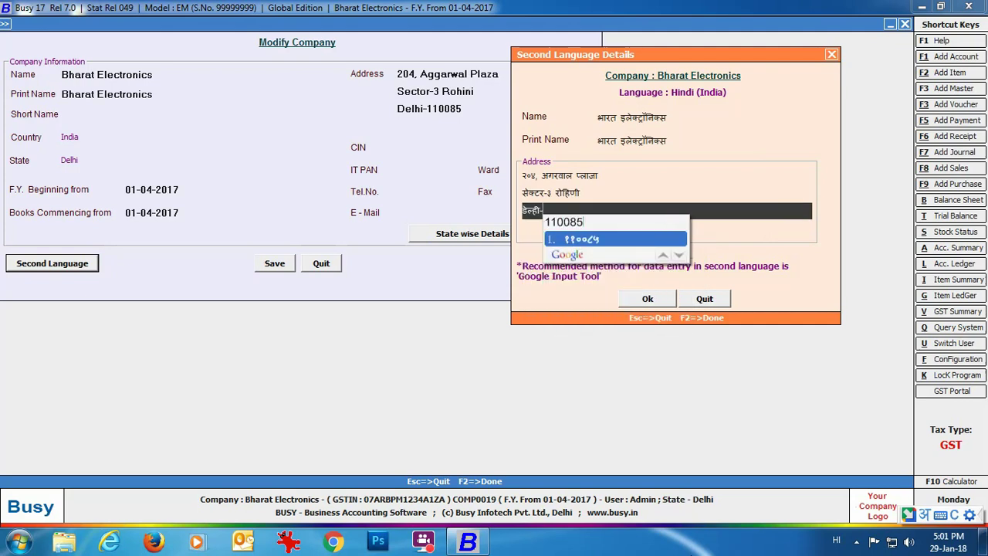
key("Return")
Step: Confirm the second-language details and save the company changes
left_click(648, 300)
left_click(275, 264)
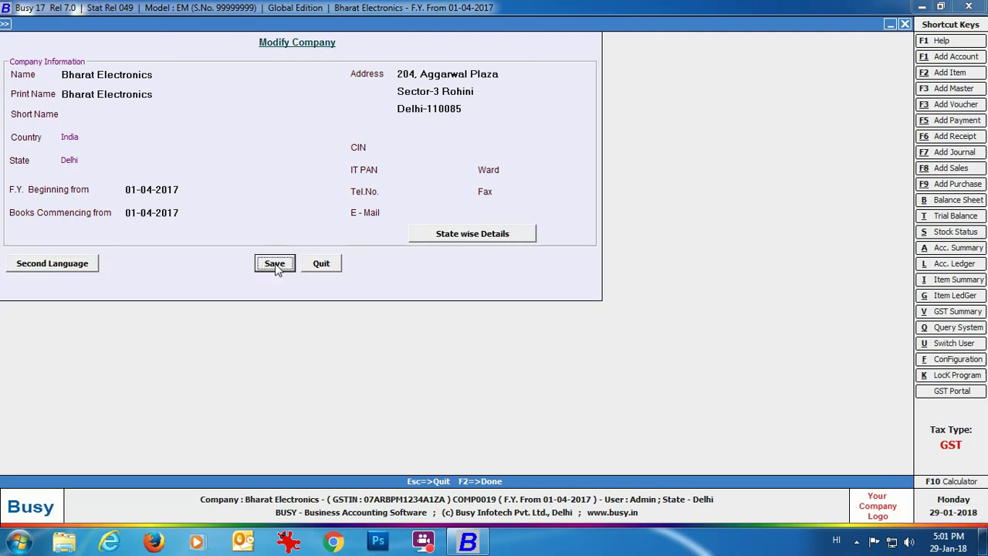
left_click(529, 302)
left_click(124, 24)
Step: Open the Electronics Hub account via Masters > Account > Modify, searching 'el'
key("Escape")
key("Up")
key("Return")
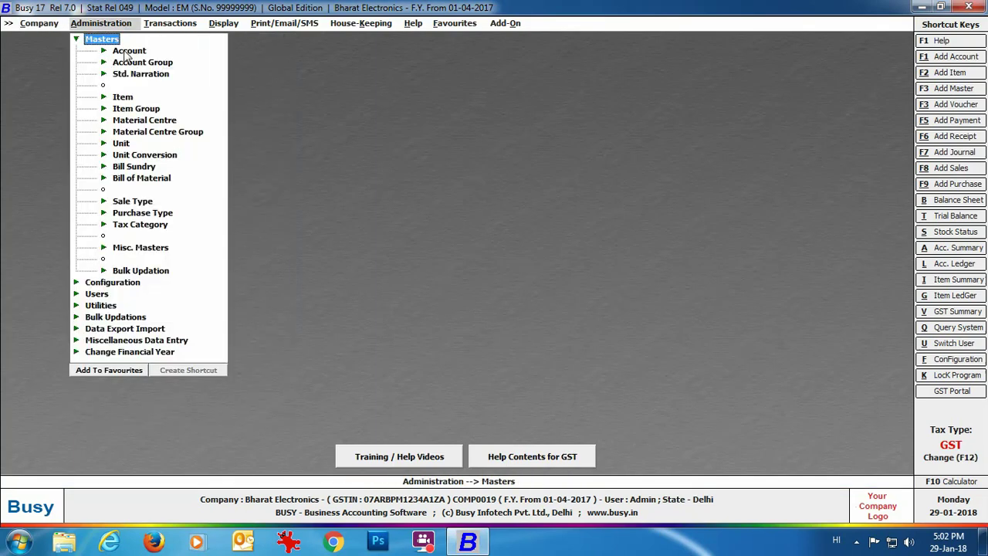
left_click(127, 51)
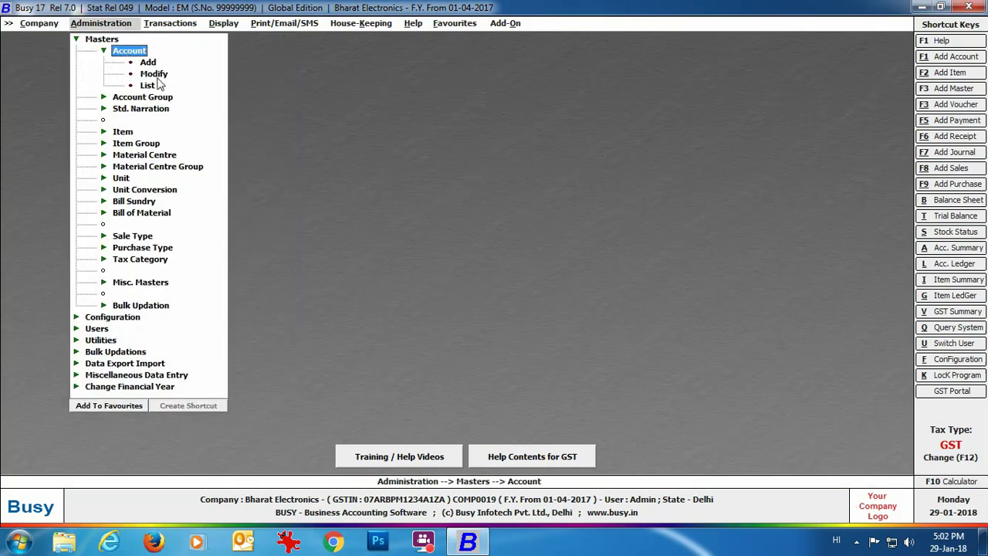
left_click(155, 75)
type("el")
left_click(149, 81)
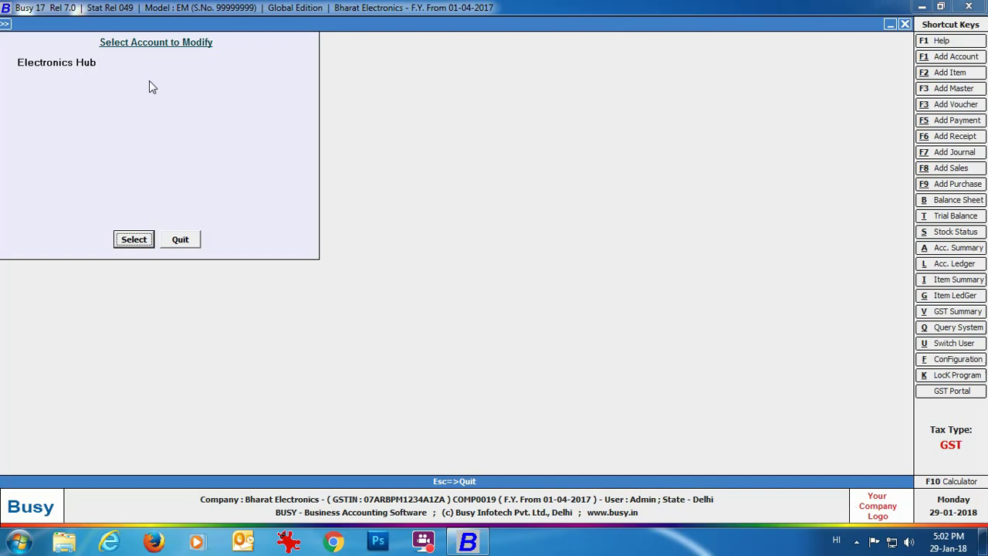
left_click(135, 239)
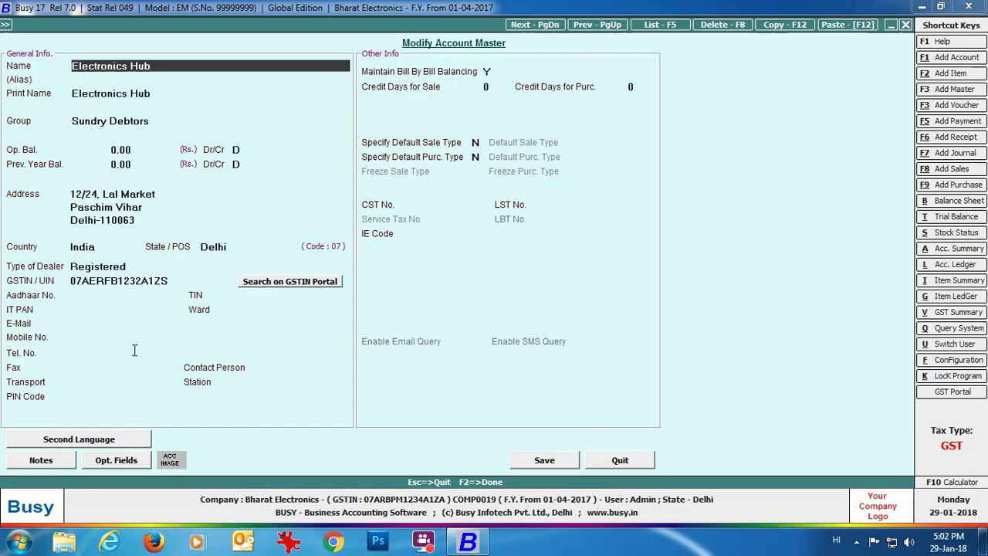
Step: Enter the Hindi account name इलेक्ट्रॉनिक्स हब in the Second Language details
left_click(100, 441)
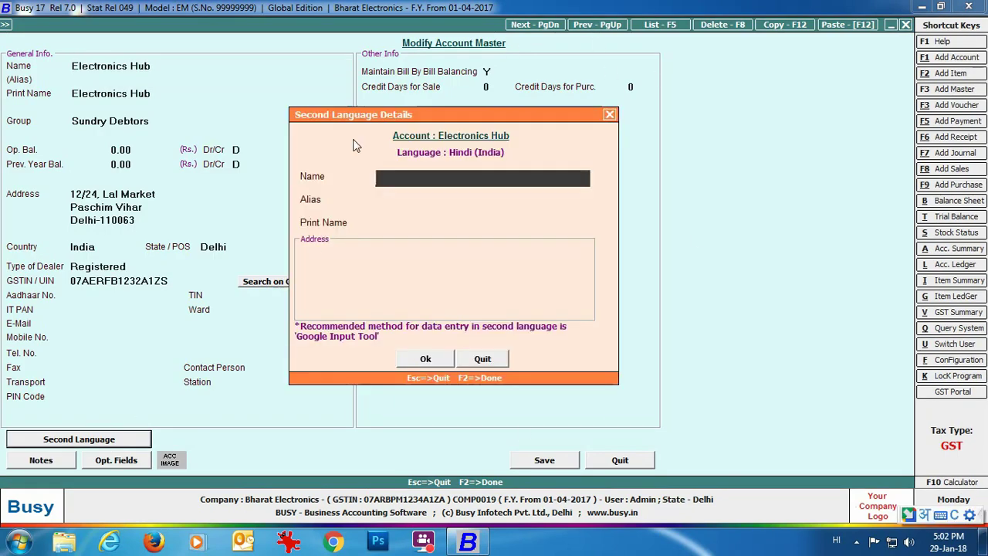
type("electr")
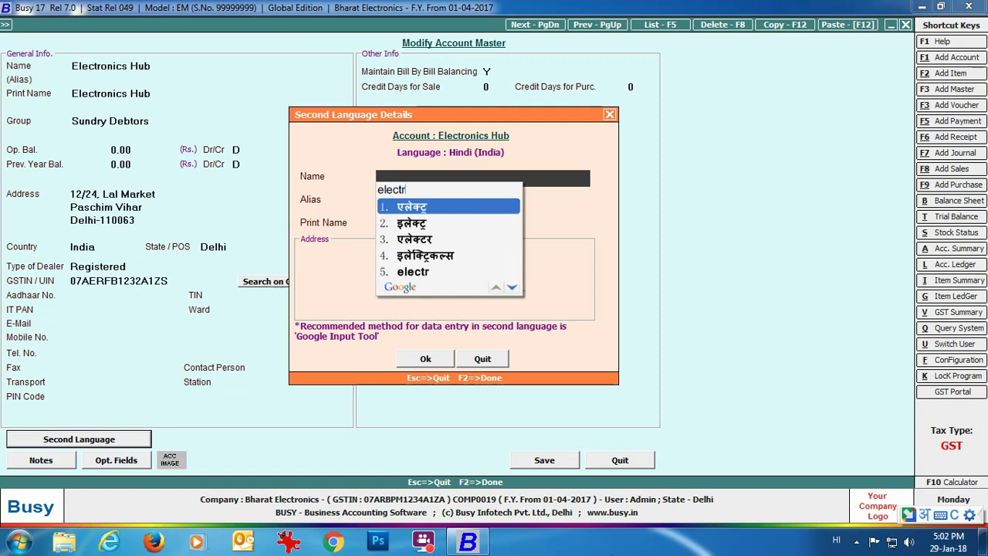
type("onics4 hub")
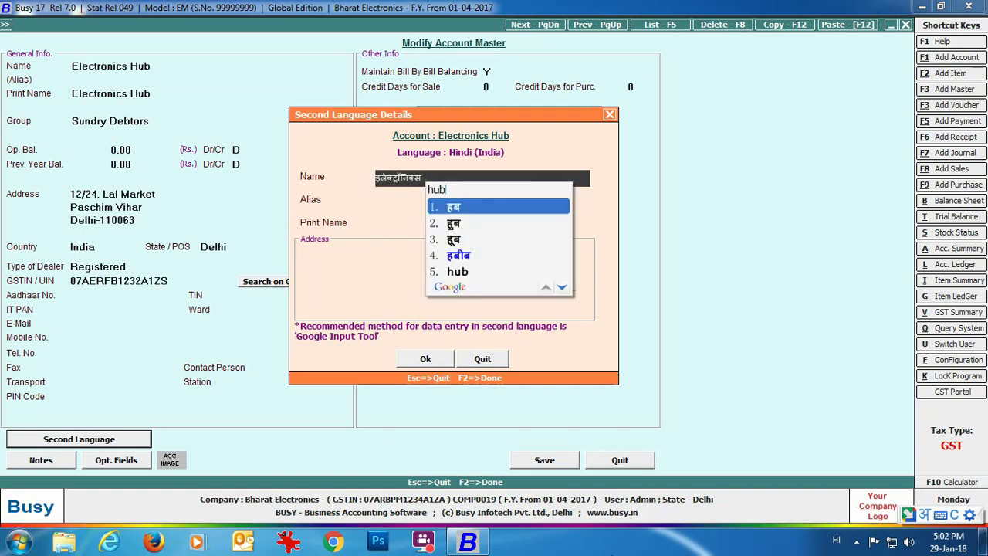
key("Return")
key("Return")
key("Return")
key("Return")
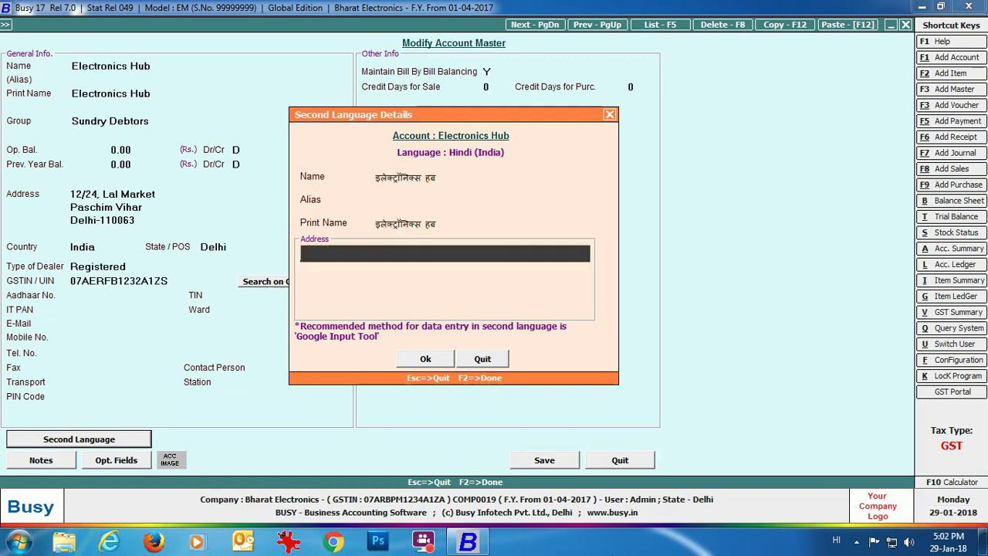
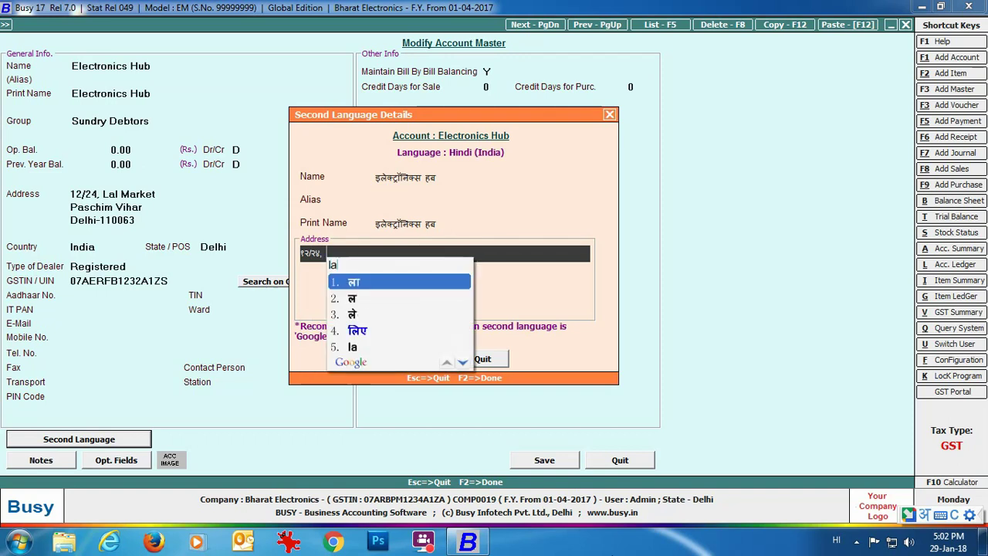
key("Return")
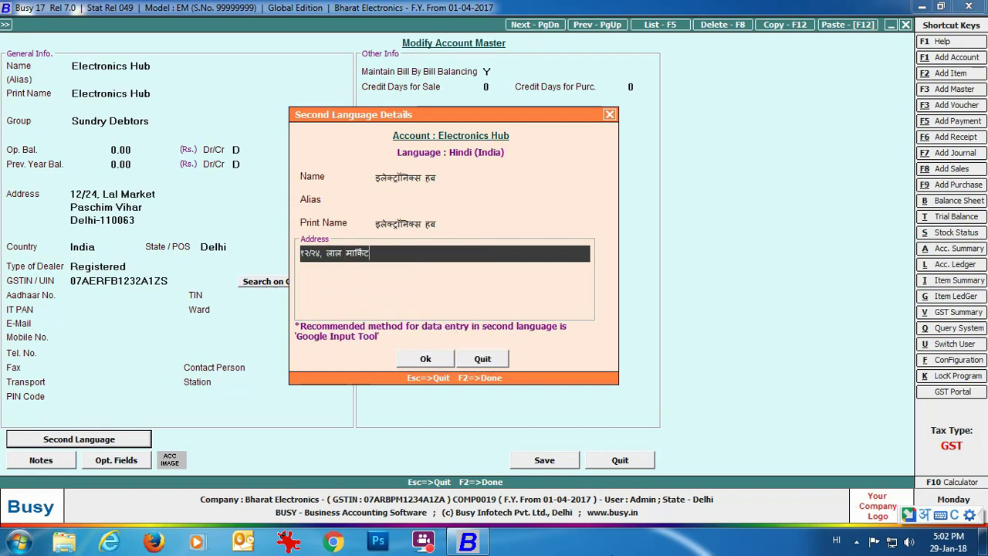
key("Return")
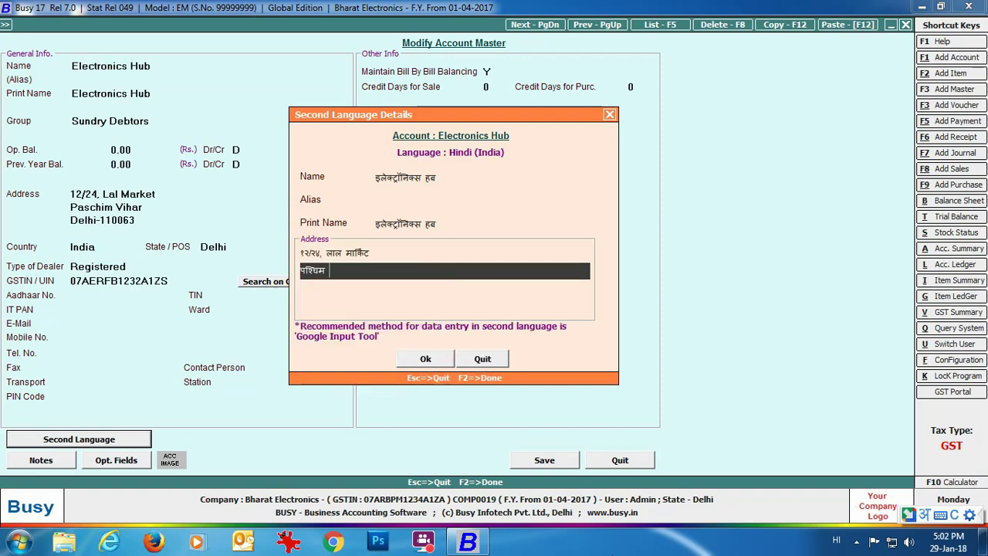
key("Return")
key("Return")
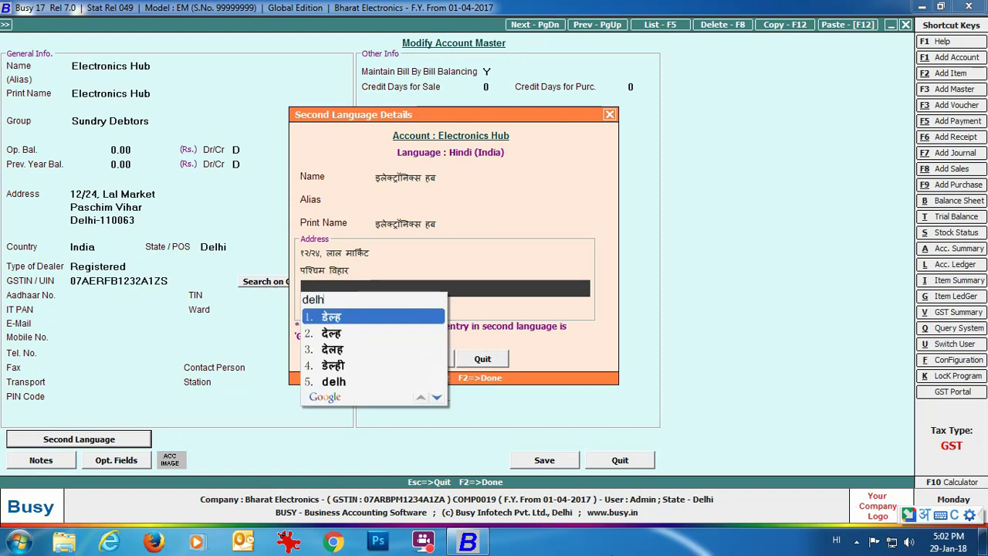
key("Return")
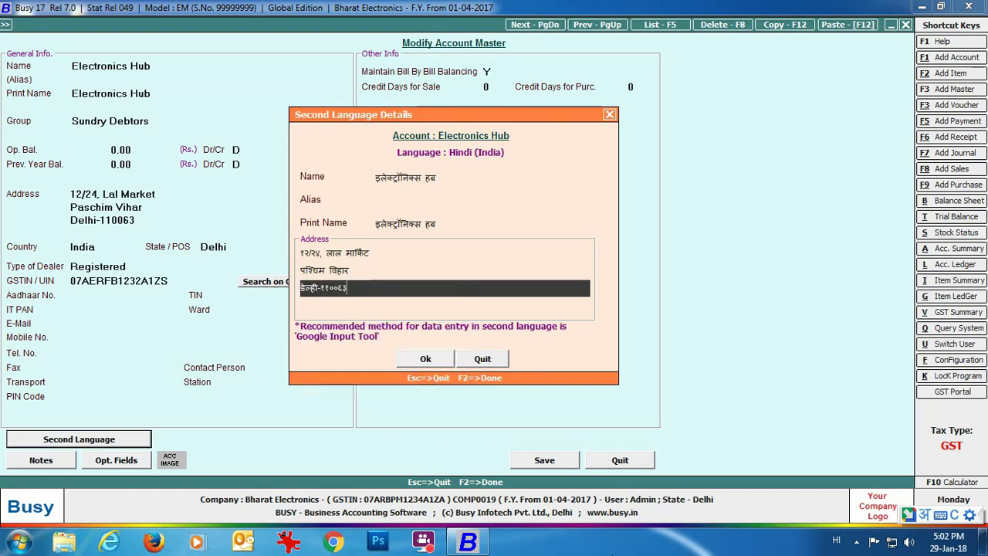
Step: Confirm the Hindi details, save the account, and close the account list
left_click(436, 363)
left_click(549, 460)
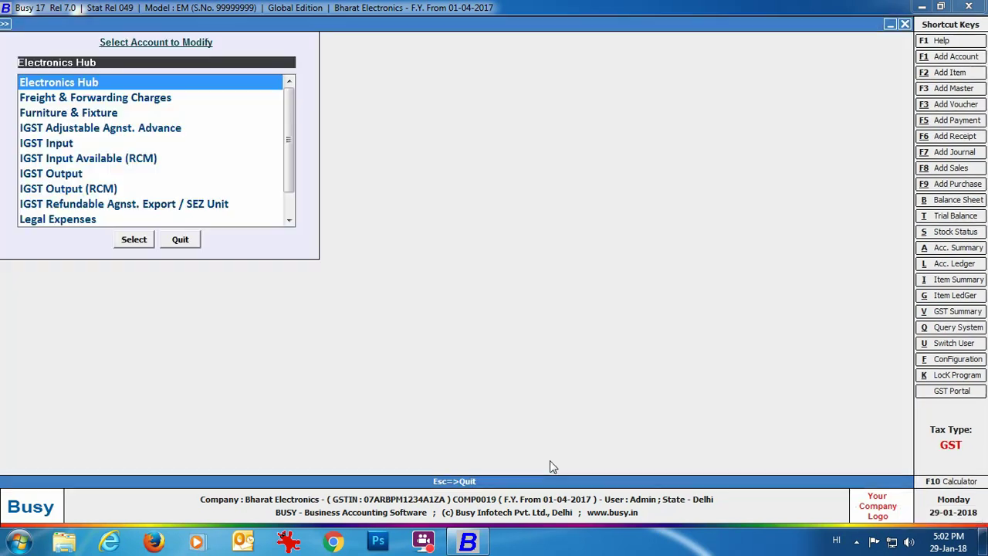
left_click(195, 240)
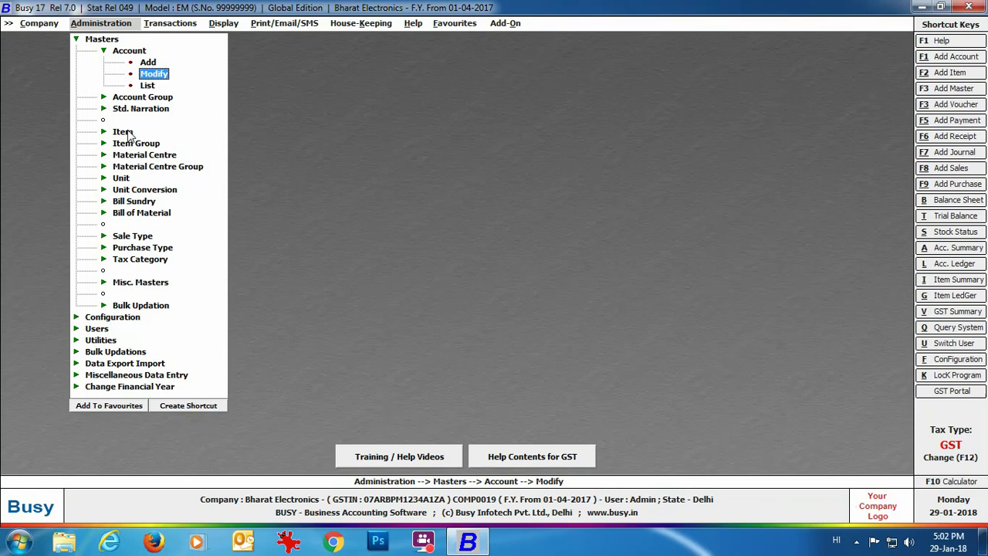
Step: Open the Sony Bravia 32" Smart T.V. item via Item > Modify
left_click(123, 132)
left_click(153, 155)
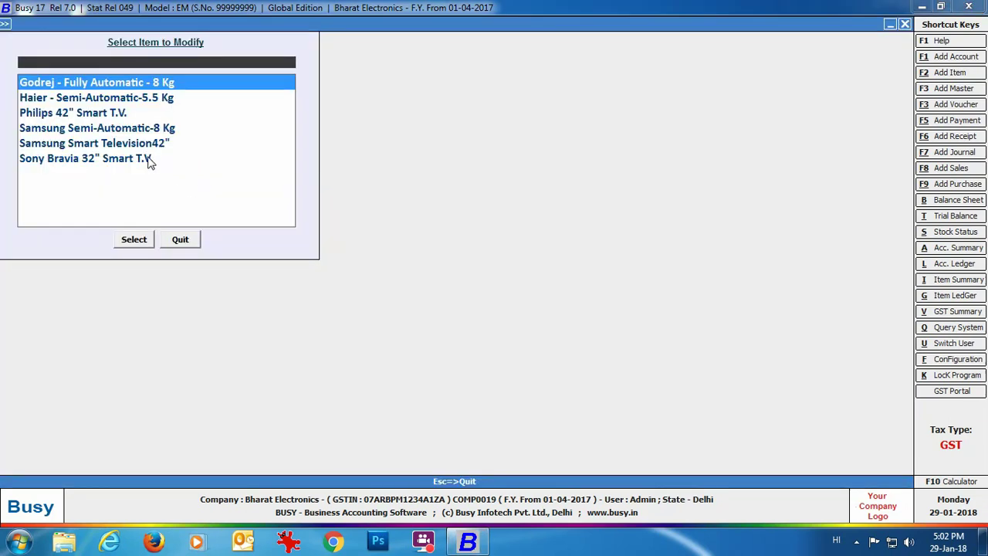
left_click(152, 161)
left_click(133, 240)
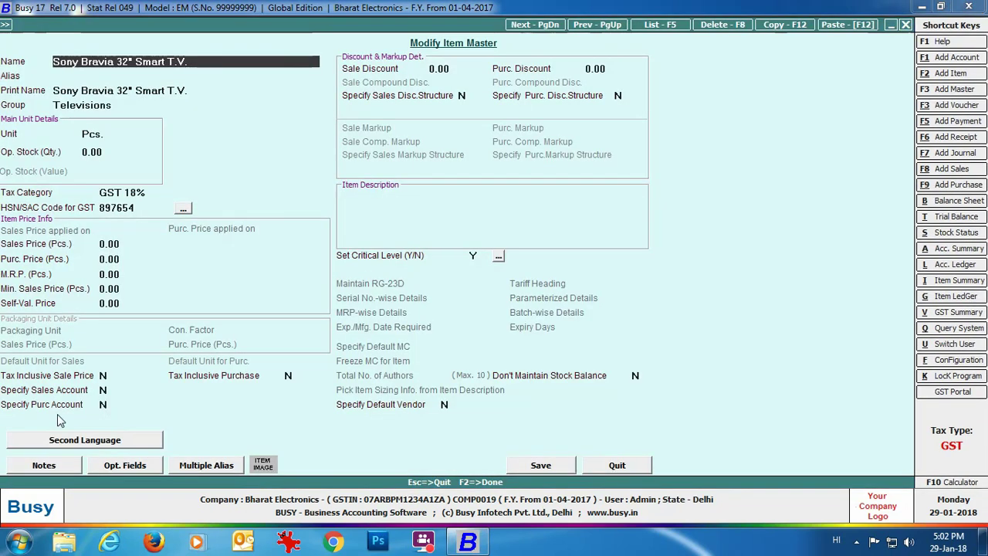
Step: Enter the Hindi name for 'sony bravia 32" smart television' as name and print name
left_click(125, 444)
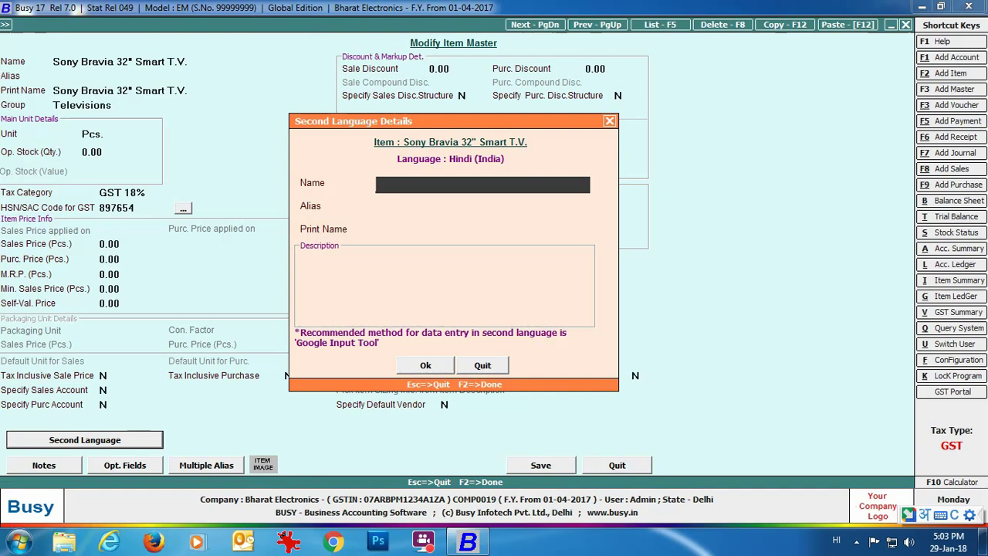
type("sony bravia")
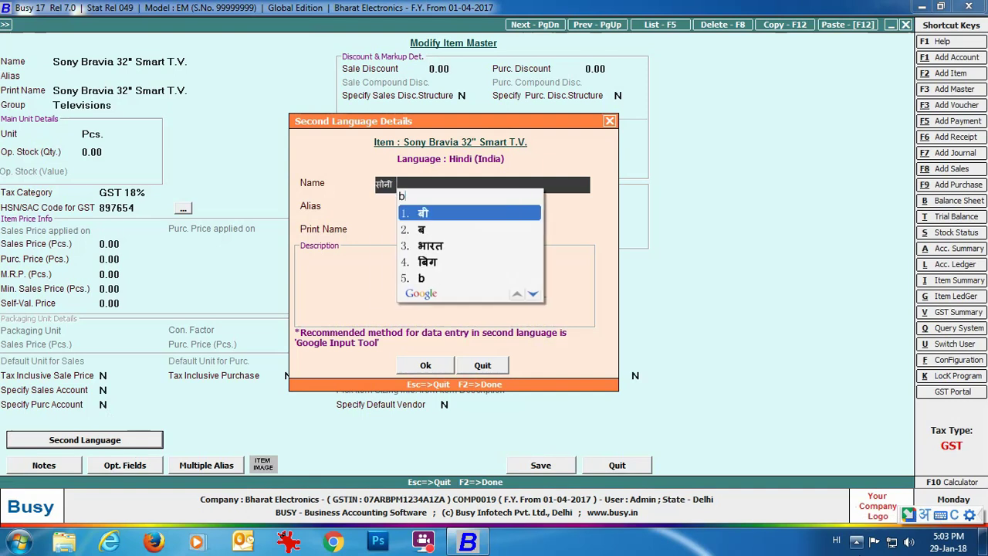
type(" 32\" smar")
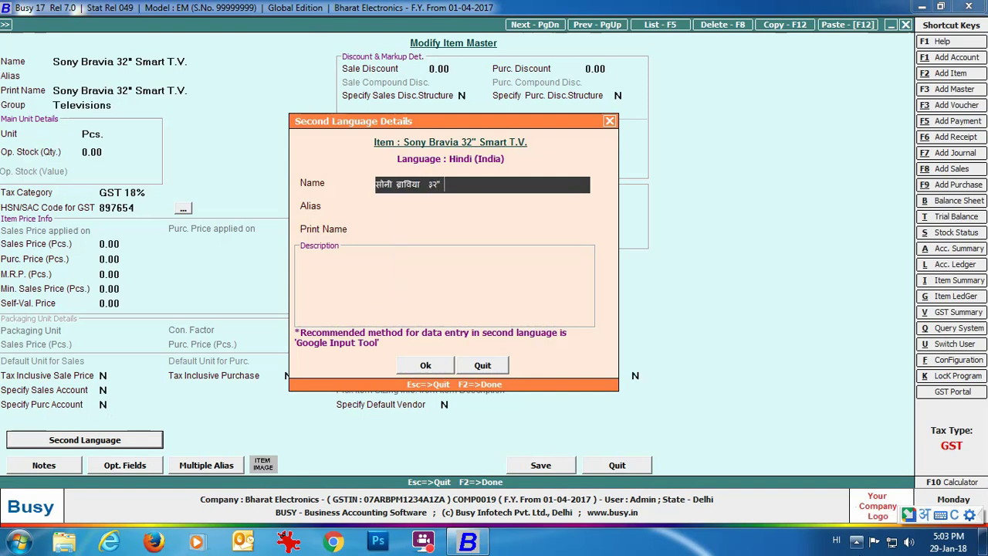
type("t television")
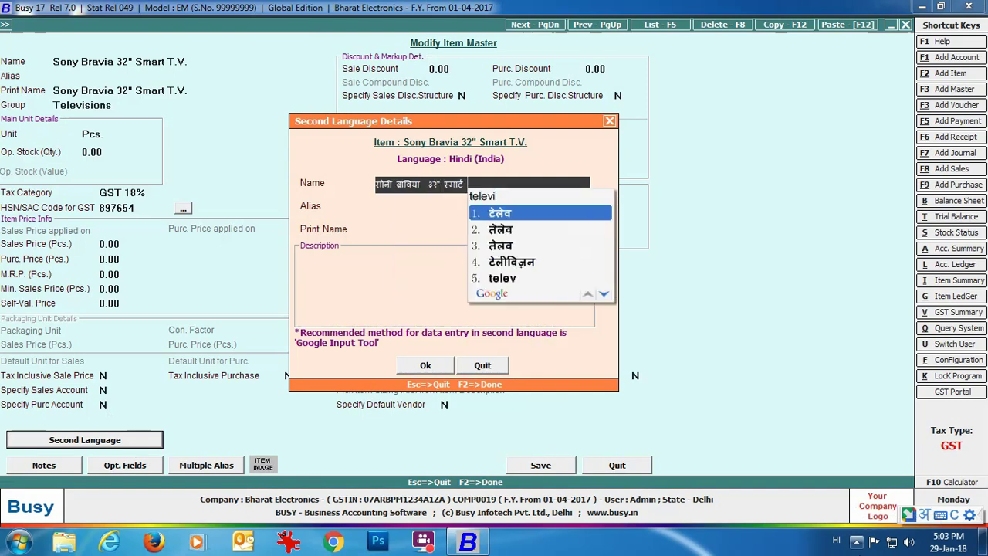
key("Return")
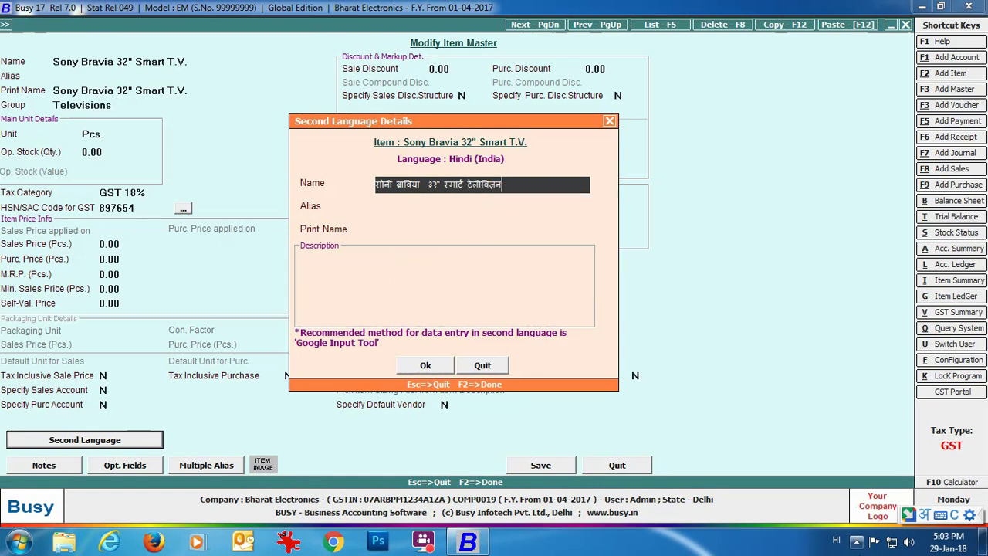
key("Return")
key("Return")
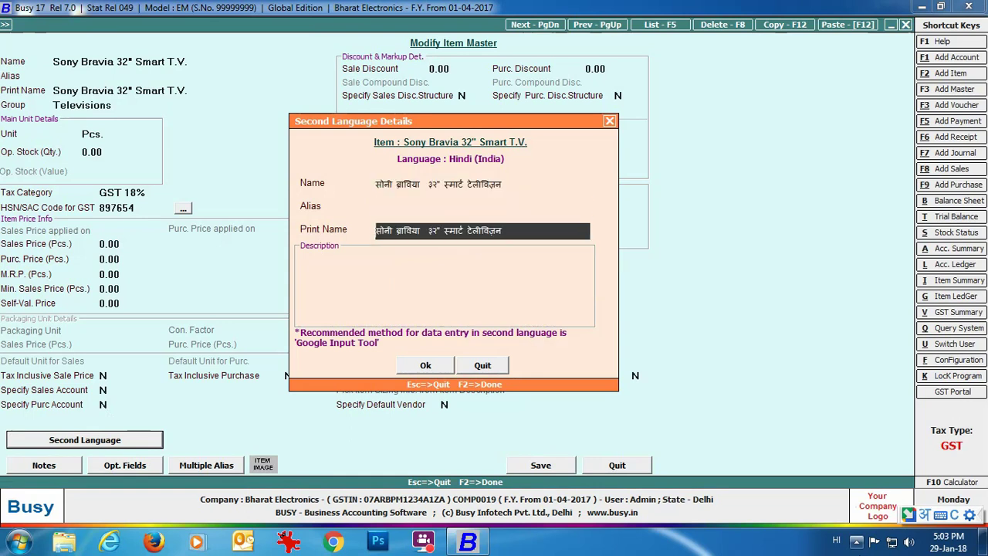
key("Return")
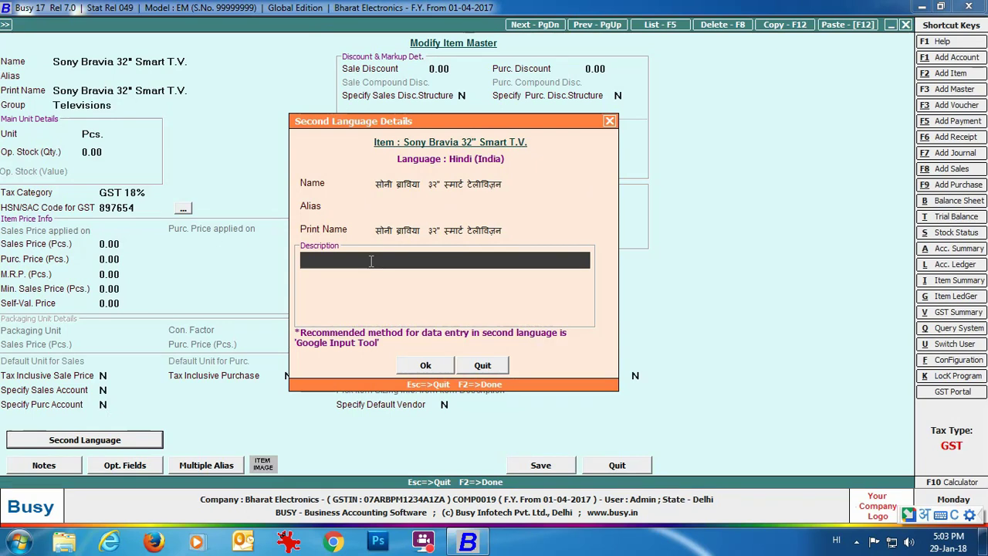
left_click(413, 368)
Step: Save the Sony Bravia item, then open Bulk Updation for Account Second Language Details
left_click(540, 465)
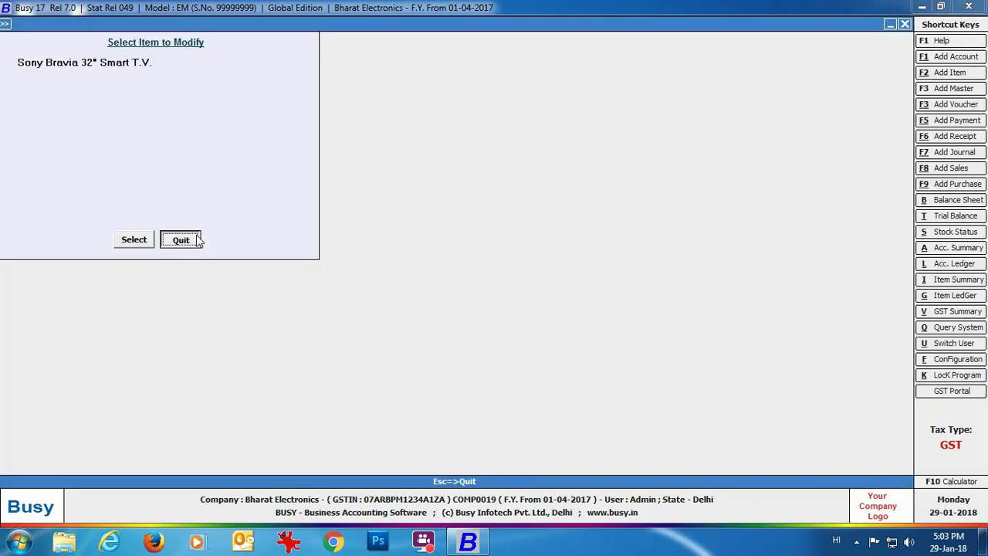
left_click(193, 237)
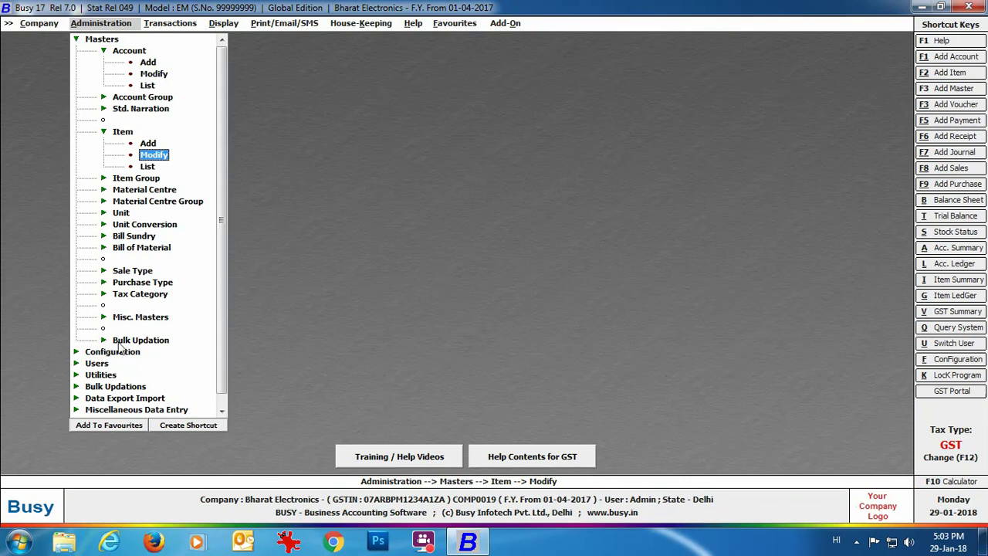
left_click(163, 345)
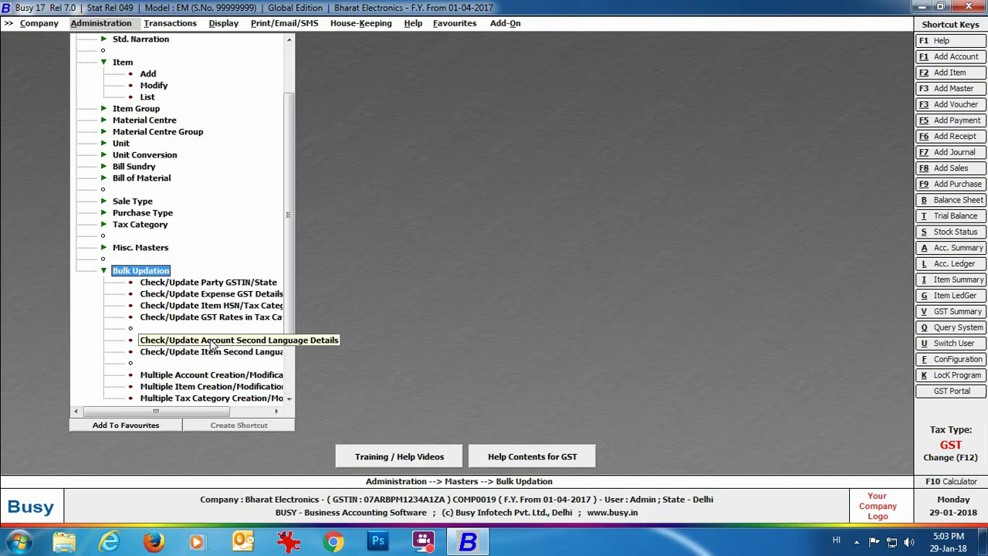
left_click(212, 341)
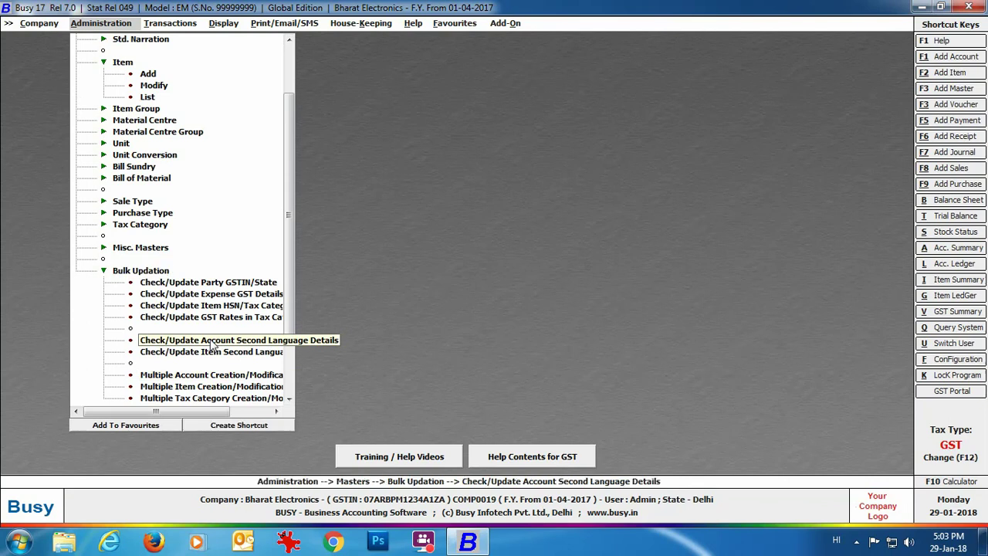
double_click(213, 343)
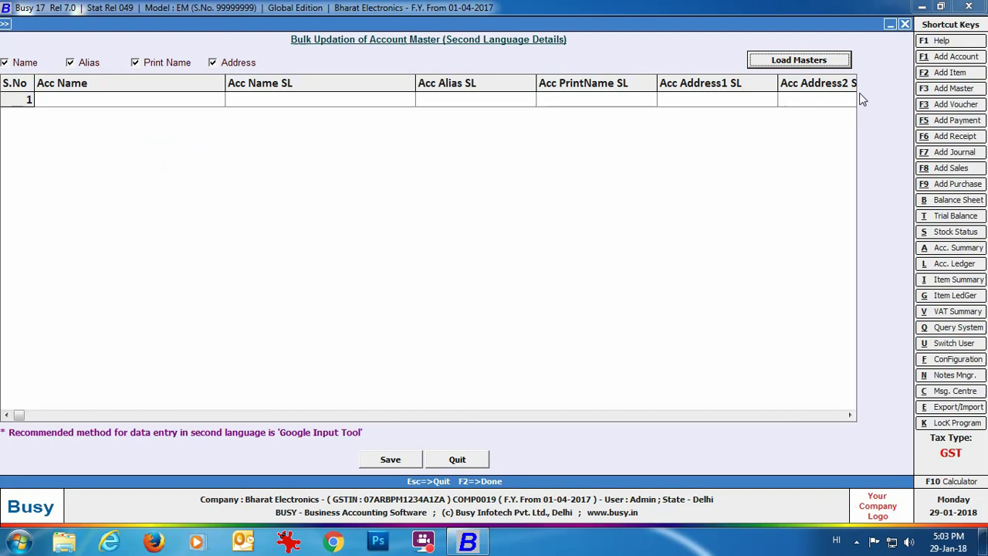
Step: Load all accounts of the Sundry Debtors group into the bulk-update grid
left_click(814, 64)
left_click(22, 88)
type("de")
left_click(146, 118)
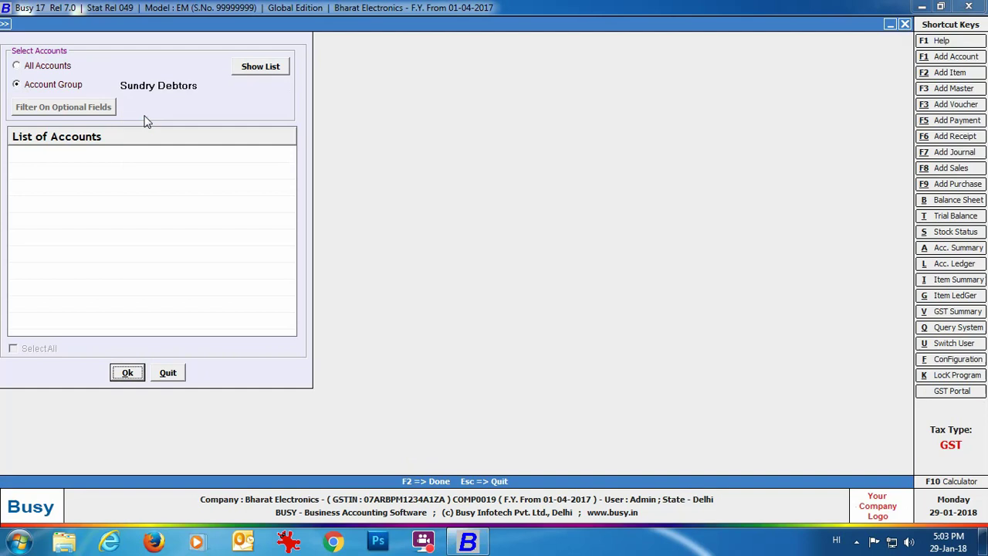
left_click(249, 73)
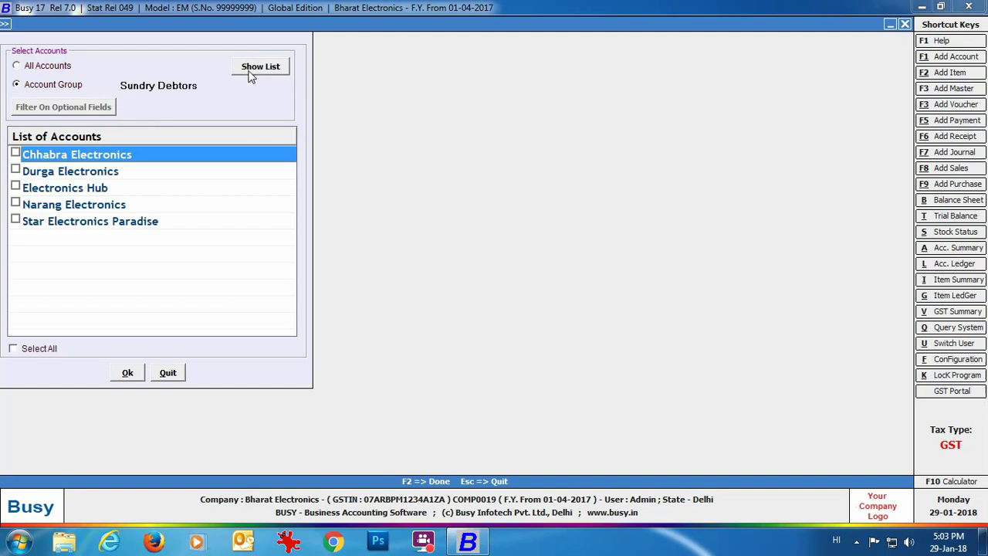
left_click(13, 349)
left_click(127, 373)
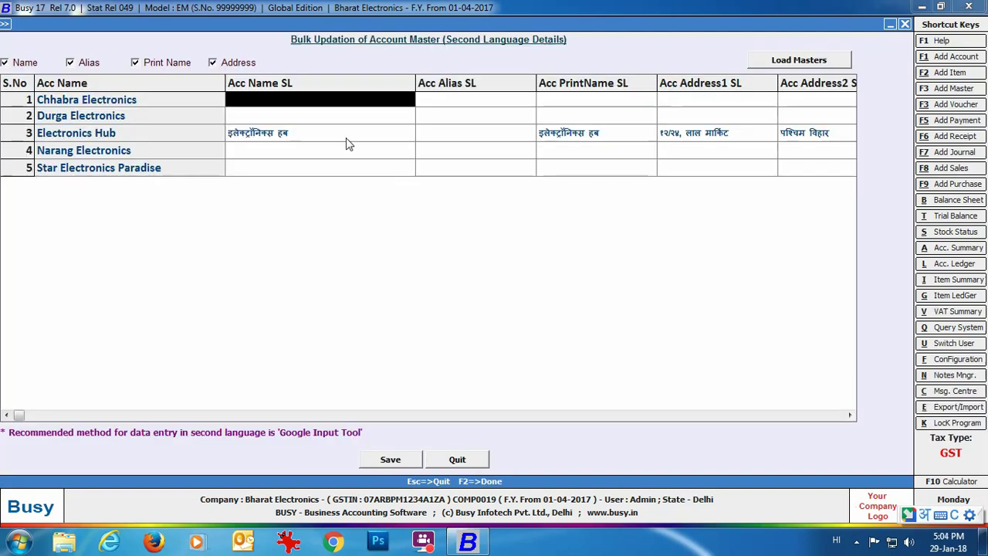
Step: Enter Hindi names for Chhabra, Durga and Narang Electronics and Star Electronics Paradise
key("Return")
type("chhab")
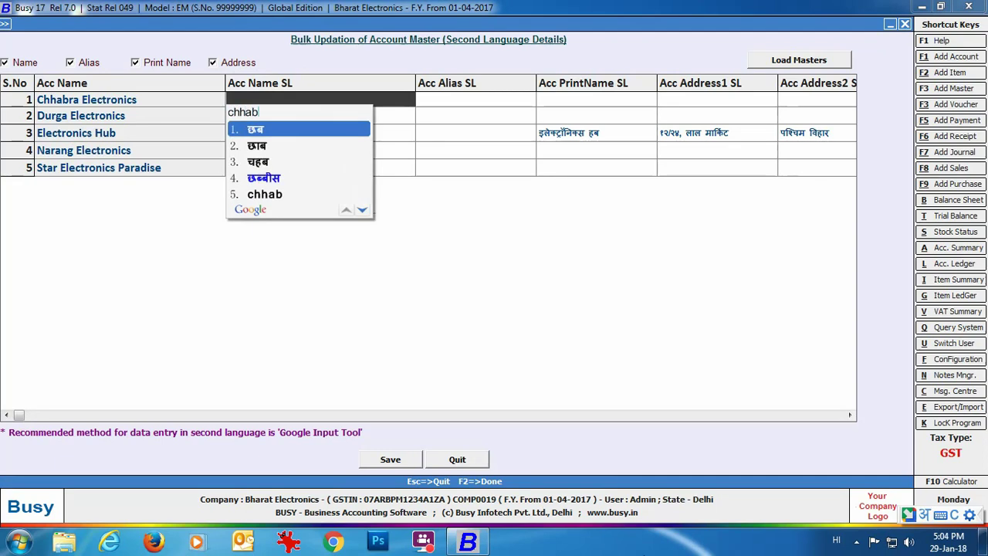
type("ra electronic")
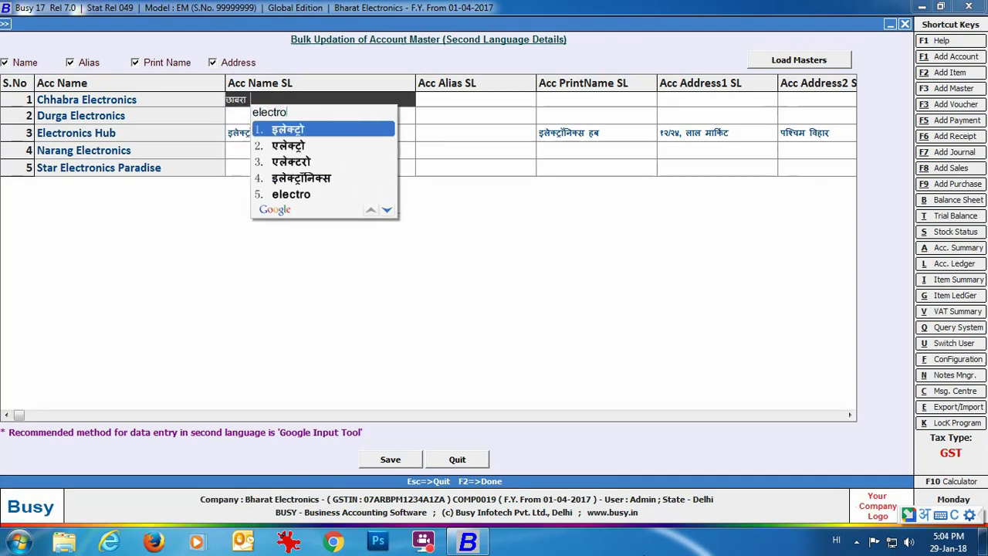
type("s")
key("Return")
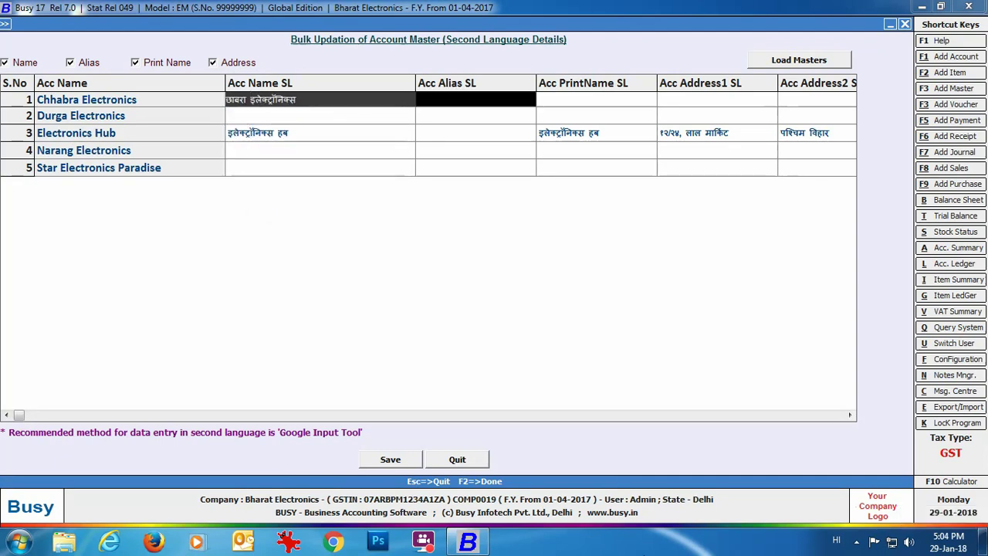
key("Return")
key("Return")
key("Return")
type("durga")
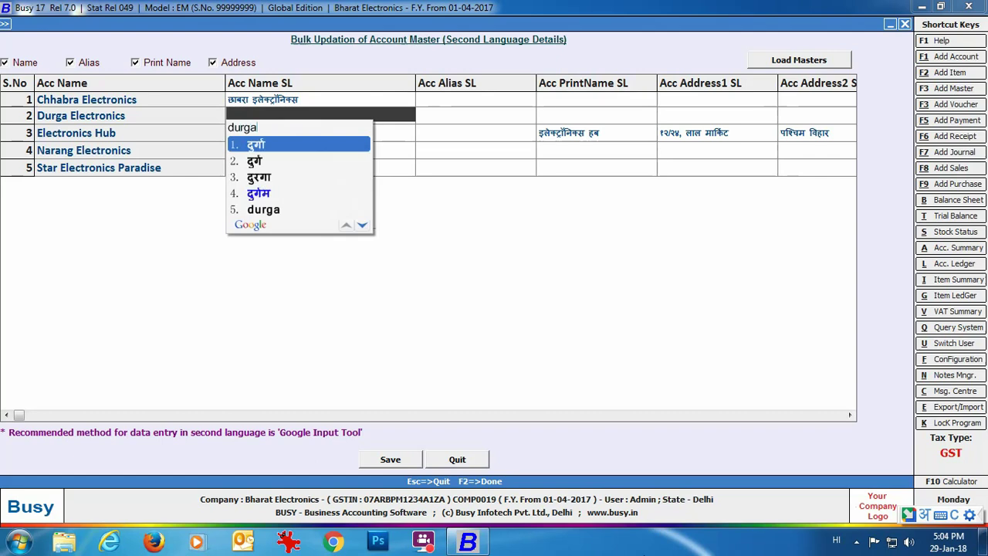
type(" electronics")
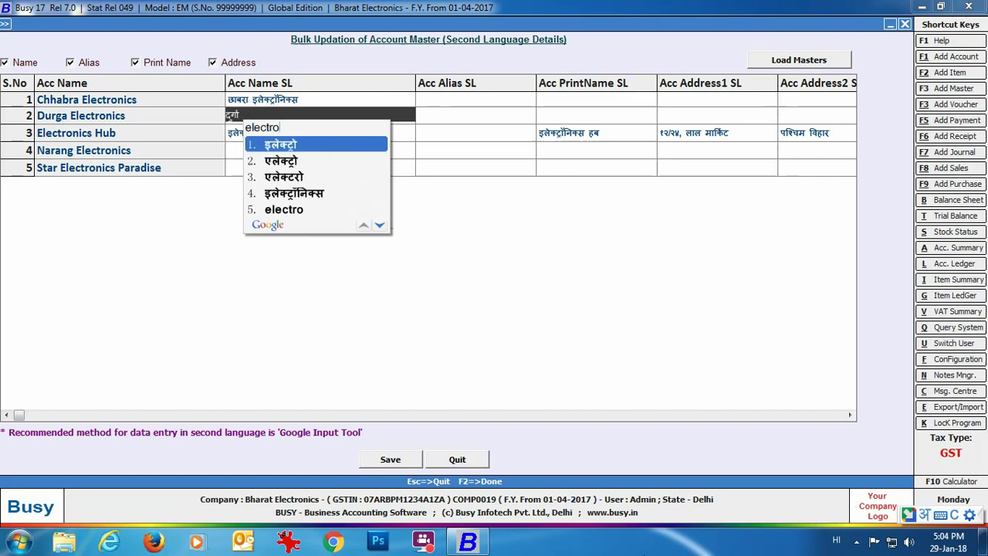
key("Return")
key("Down")
key("Down")
type("narang electronic")
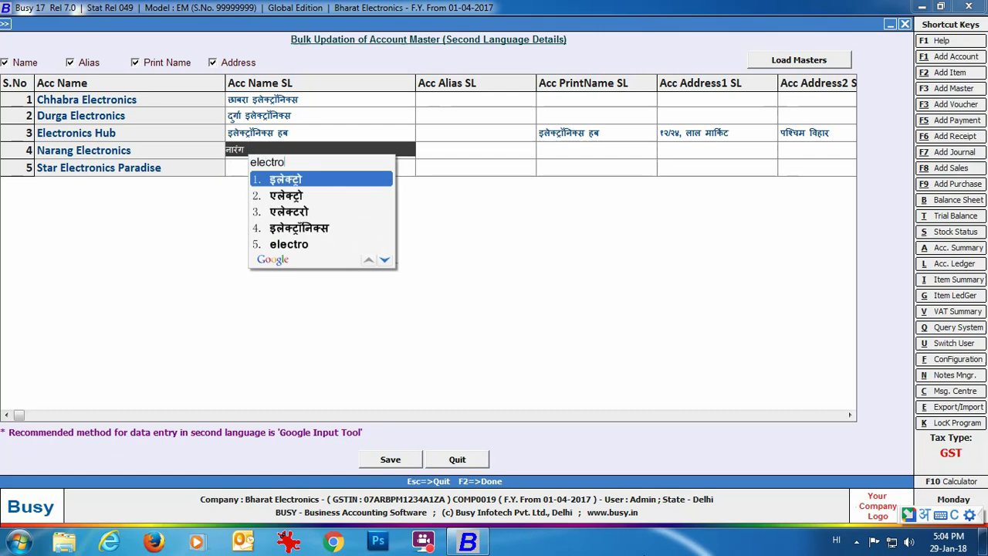
type("s")
key("Return")
key("Down")
type("star elec")
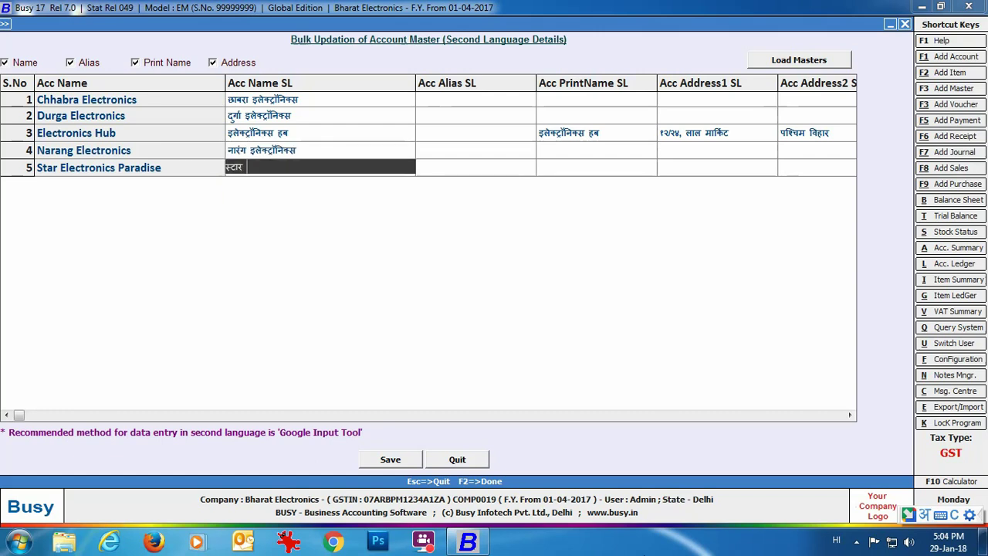
type("tronics paradis")
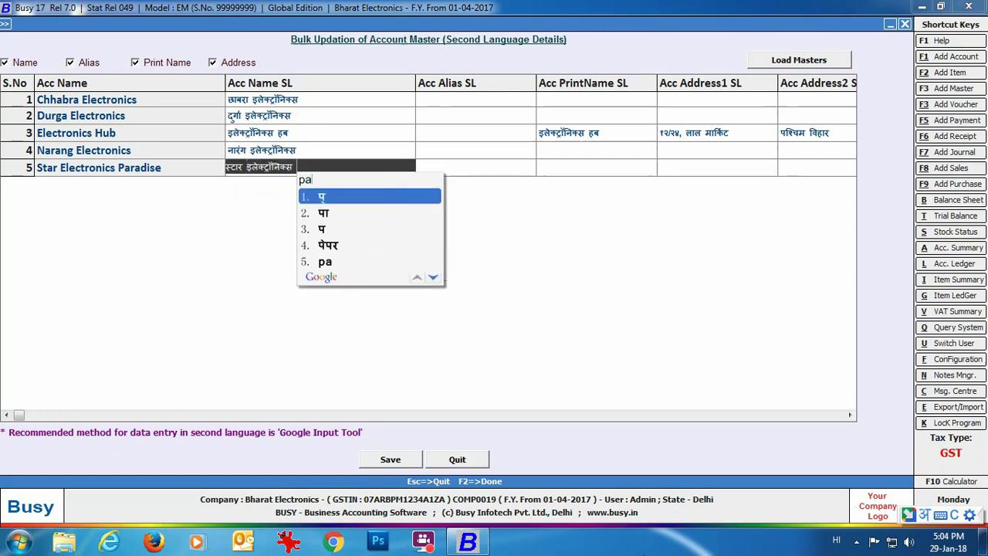
type("e")
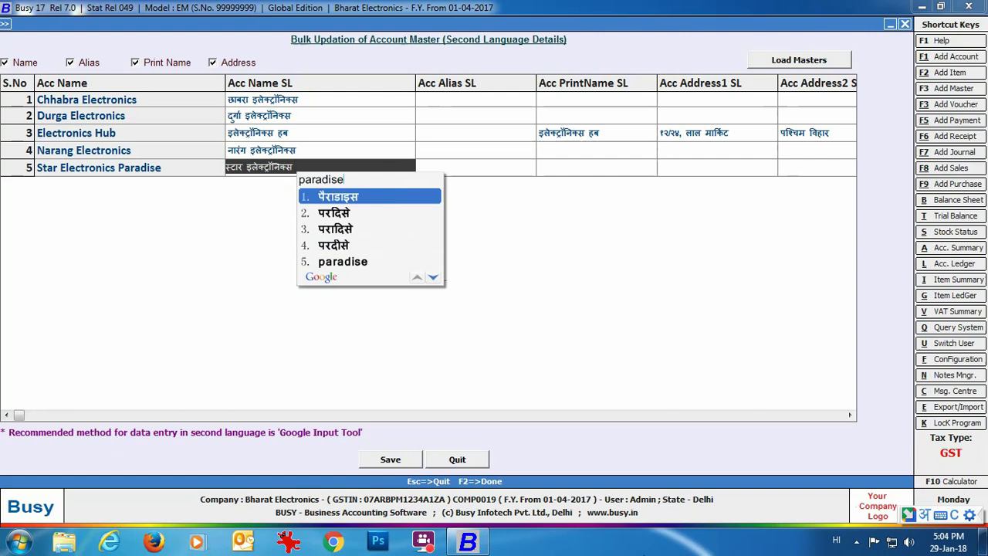
key("Return")
Step: Save the Hindi account names and acknowledge the successful update message
left_click(383, 460)
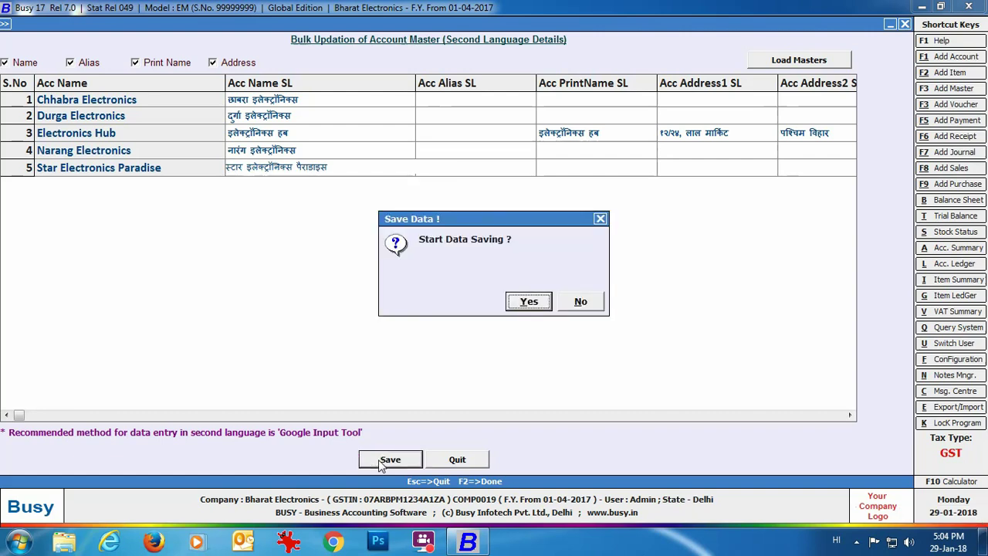
left_click(525, 304)
left_click(592, 305)
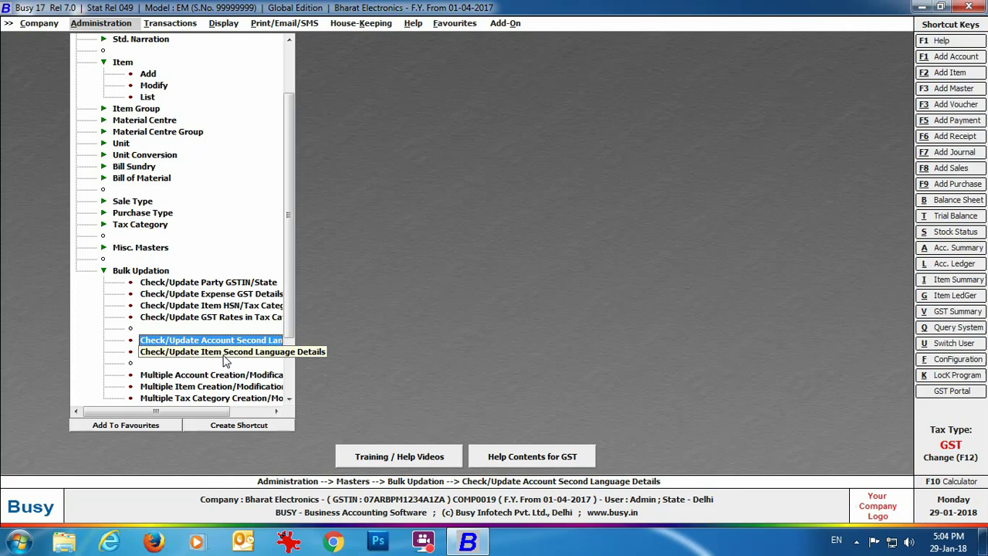
Step: Open Check/Update Item Second Language Details and load all six items into the grid
left_click(224, 354)
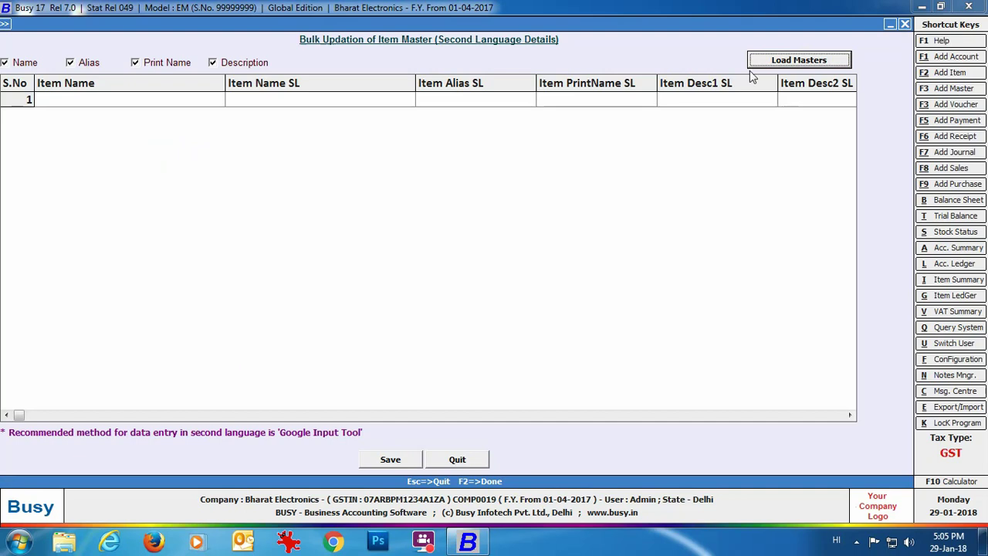
left_click(761, 62)
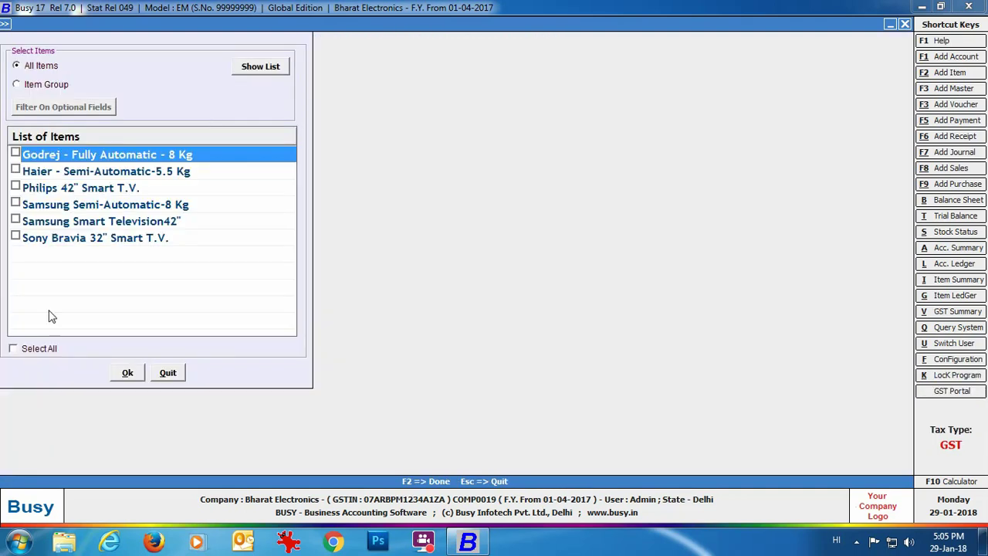
left_click(22, 349)
left_click(128, 373)
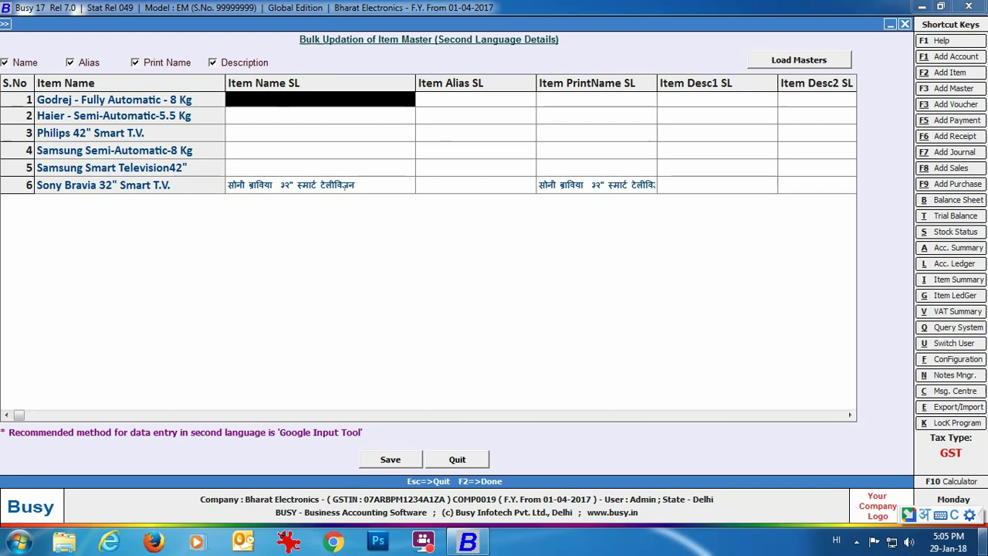
Step: Open Items.xlsx from the Aditi folder and copy the Godrej Hindi name in cell A1
key("super+d")
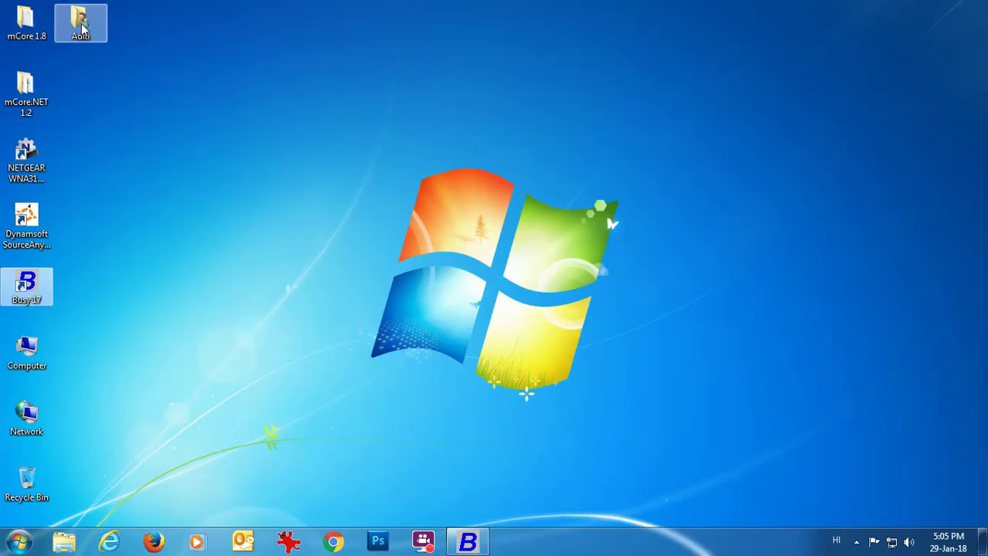
key("Return")
double_click(336, 198)
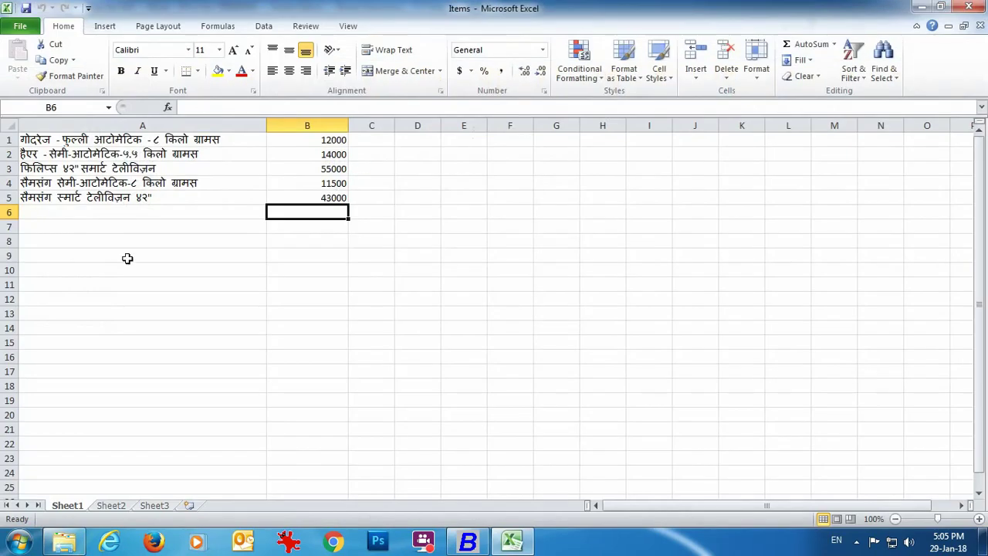
left_click(191, 143)
right_click(192, 145)
left_click(217, 170)
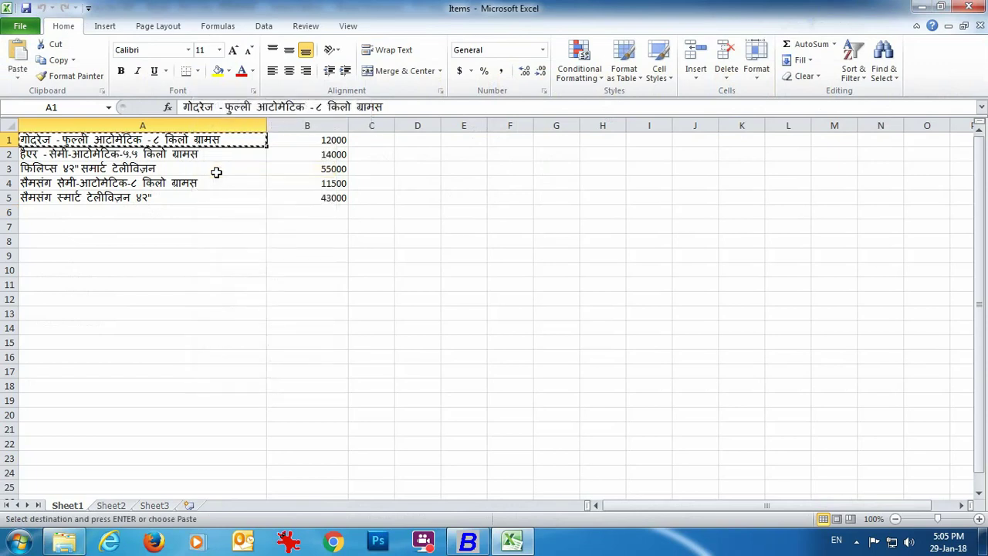
mouse_move(469, 541)
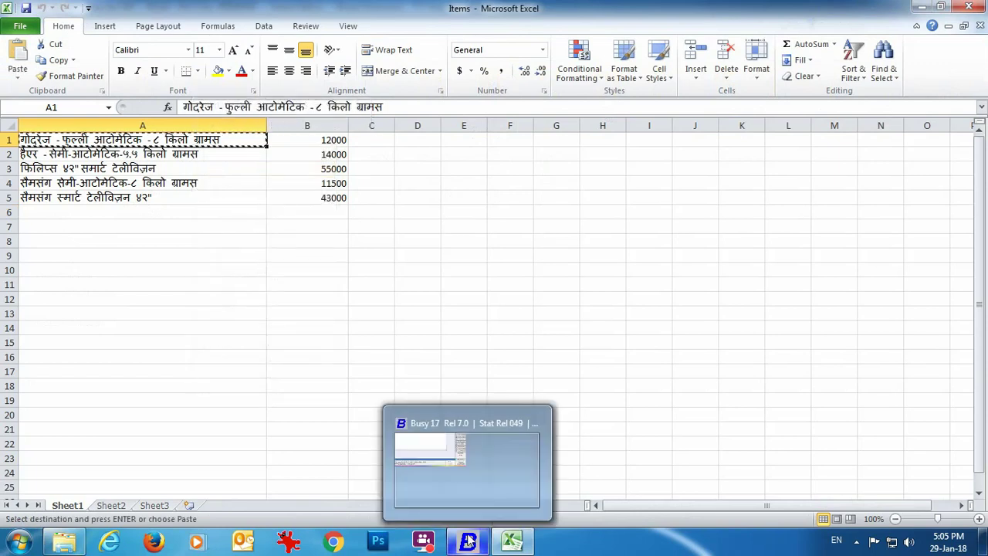
left_click(469, 540)
Step: Paste the Godrej Hindi name into row 1, then copy Haier's from A2 into row 2
key("ctrl+v")
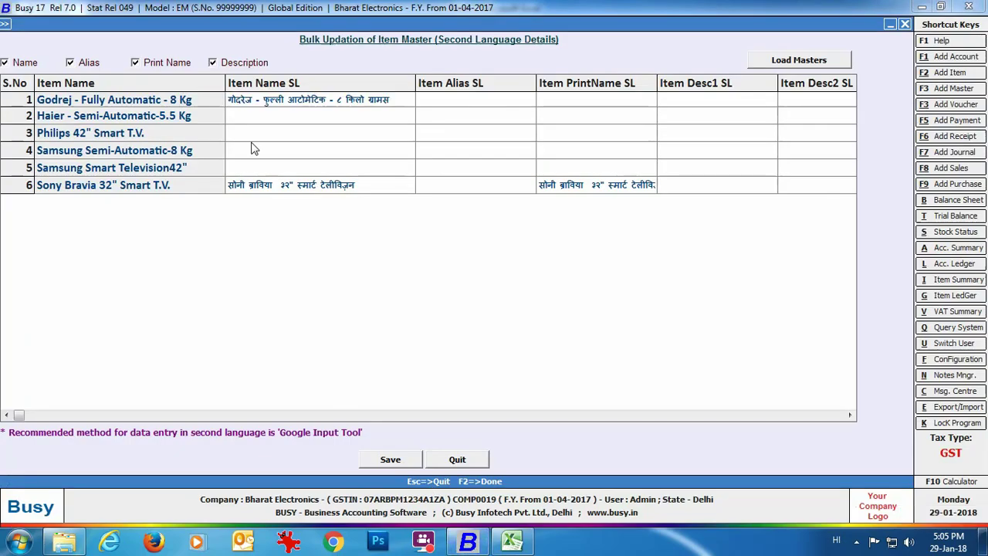
left_click(512, 540)
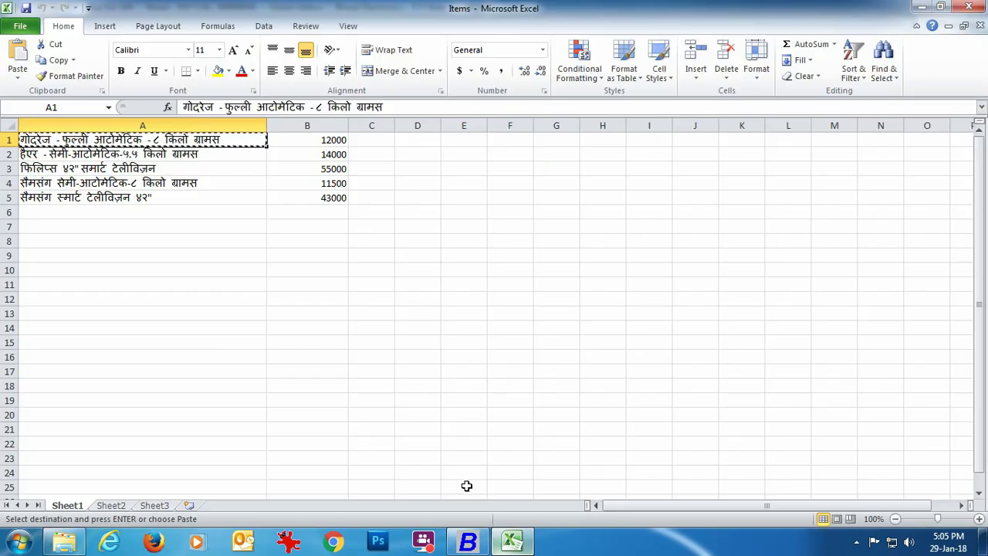
left_click(146, 154)
key("ctrl+c")
left_click(469, 541)
left_click(269, 116)
key("ctrl+v")
Step: Copy the Philips Hindi name from A3 into the Philips item's Item Name SL cell
key("alt+Tab")
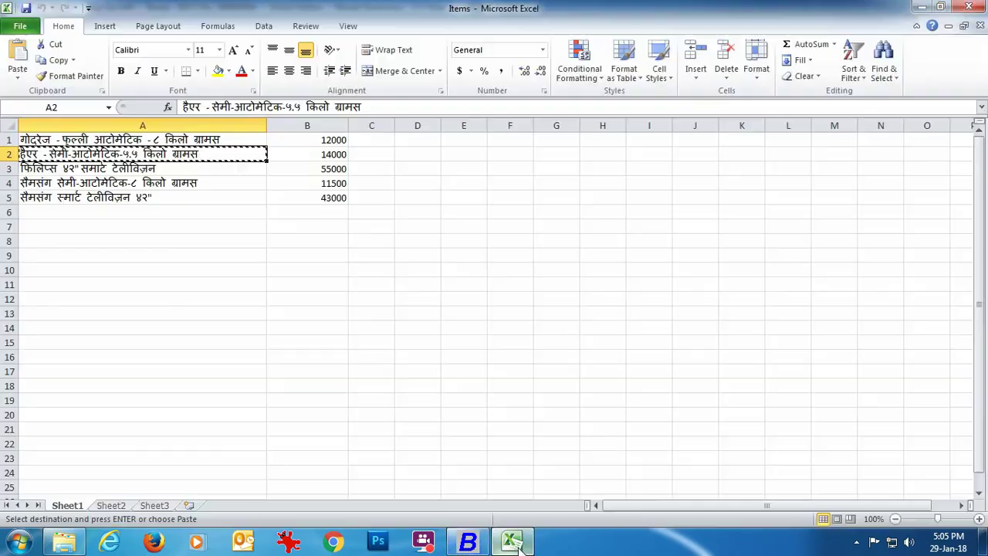
left_click(122, 170)
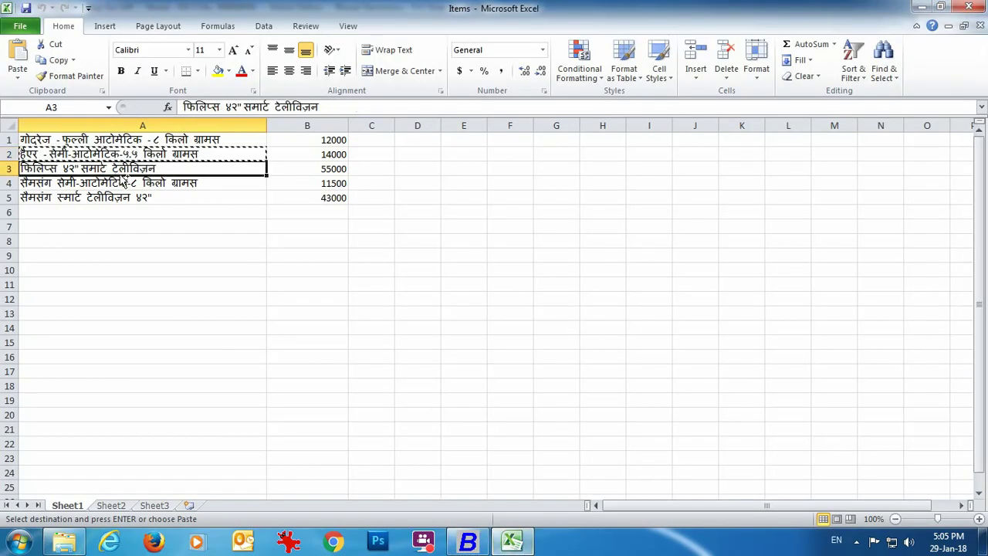
key("ctrl+c")
left_click(469, 540)
left_click(278, 133)
key("ctrl+v")
Step: Copy both Samsung Hindi names from A4:A5 into the two Samsung rows
left_click(512, 540)
mouse_move(100, 183)
left_mouse_down()
mouse_move(100, 210)
mouse_move(102, 199)
left_mouse_up()
key("ctrl+c")
left_click(468, 541)
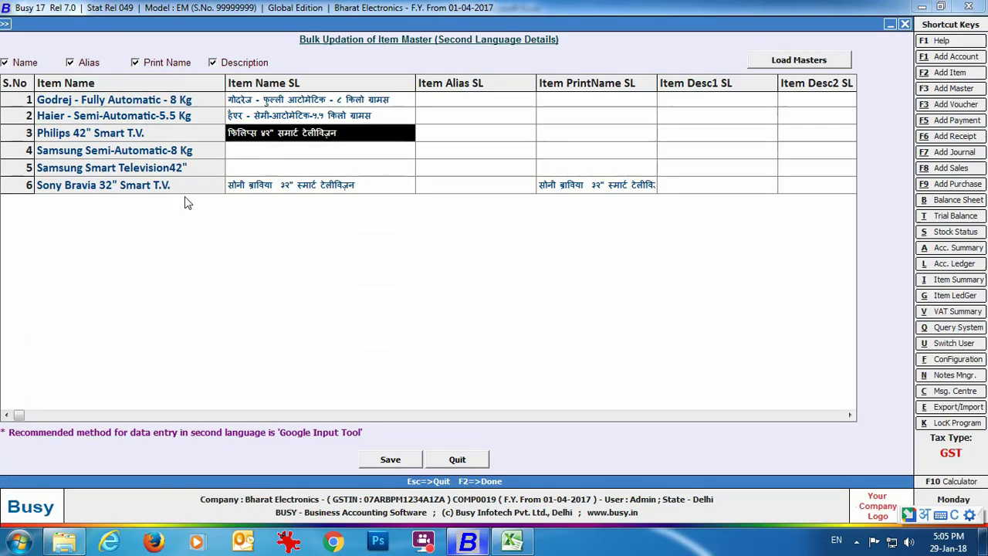
left_click(261, 154)
key("ctrl+v")
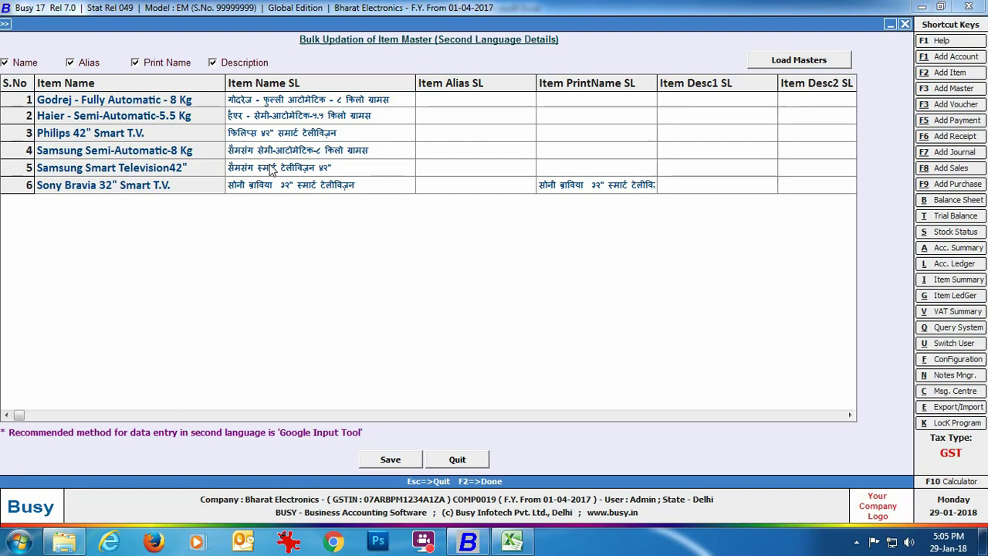
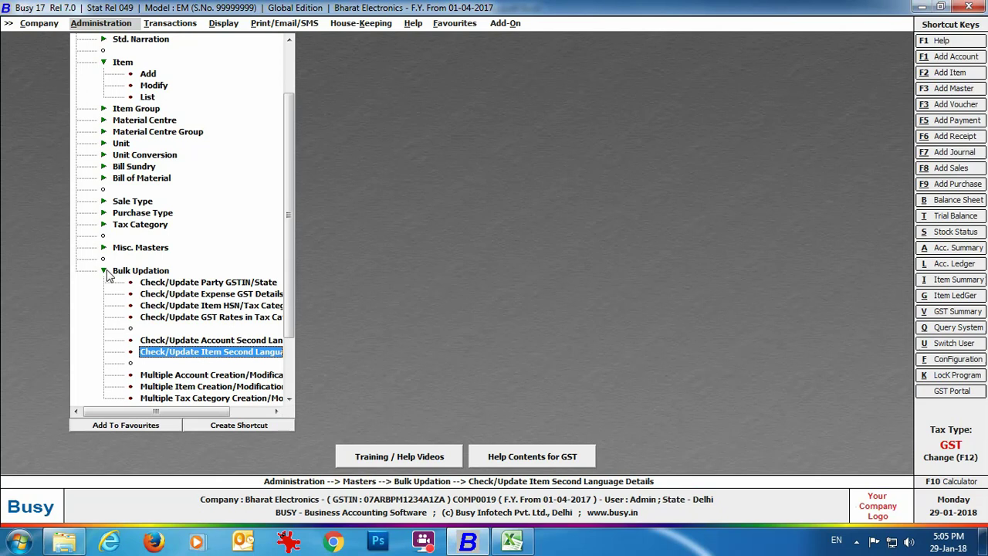
Step: Open the Hindi (India) Second Language Dictionary from Miscellaneous Data Entry
left_click(105, 271)
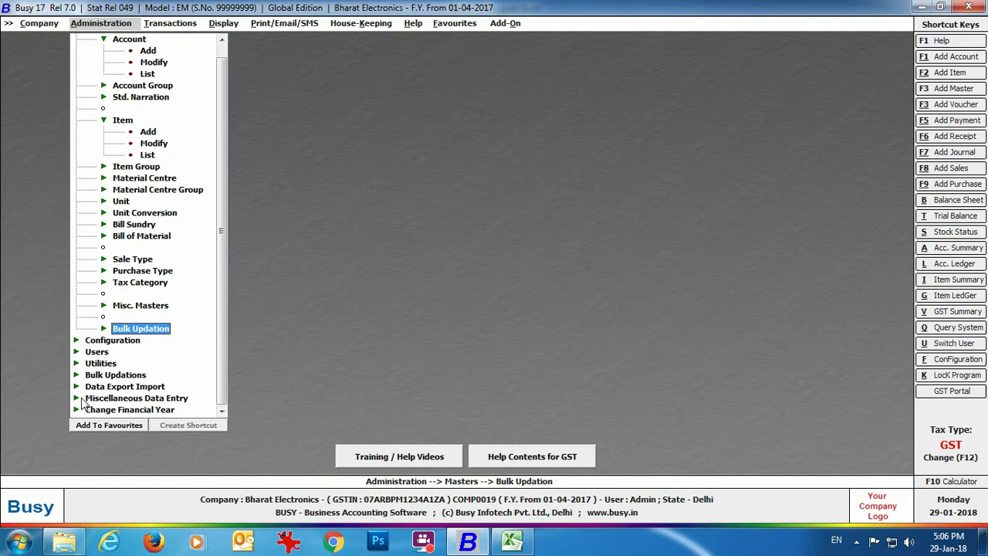
left_click(187, 399)
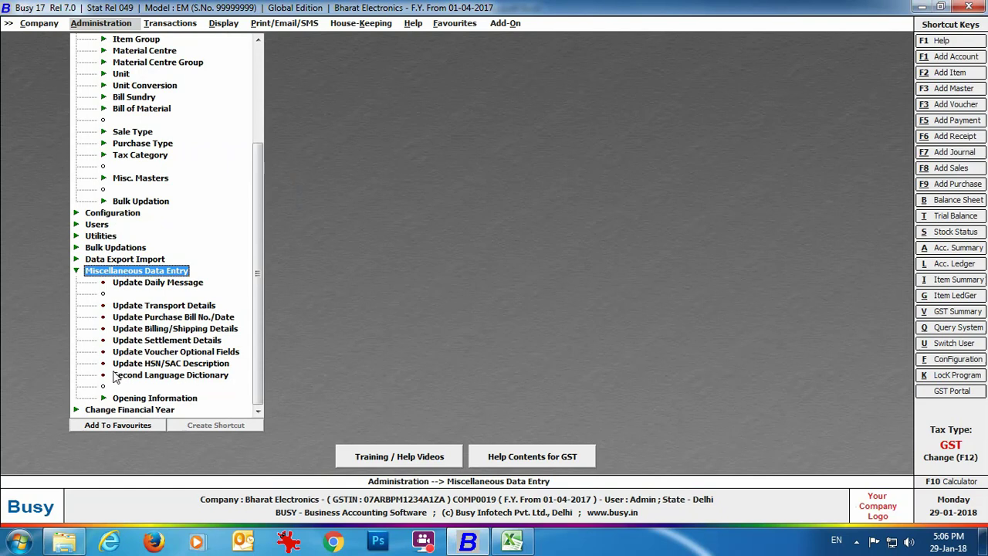
left_click(153, 378)
left_click(153, 379)
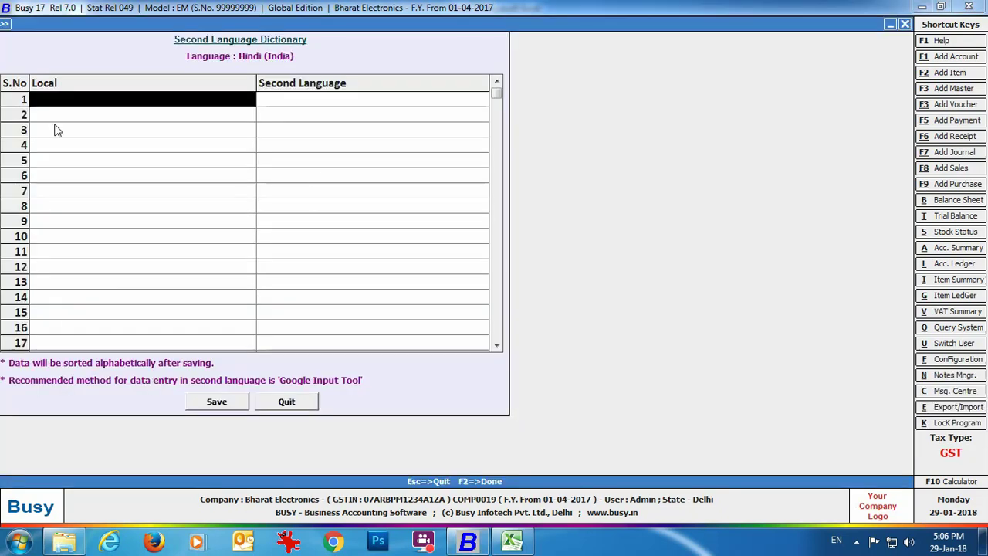
Step: Add Hindi translations for the captions Invoice No. and Date of Invoice
type("invoic")
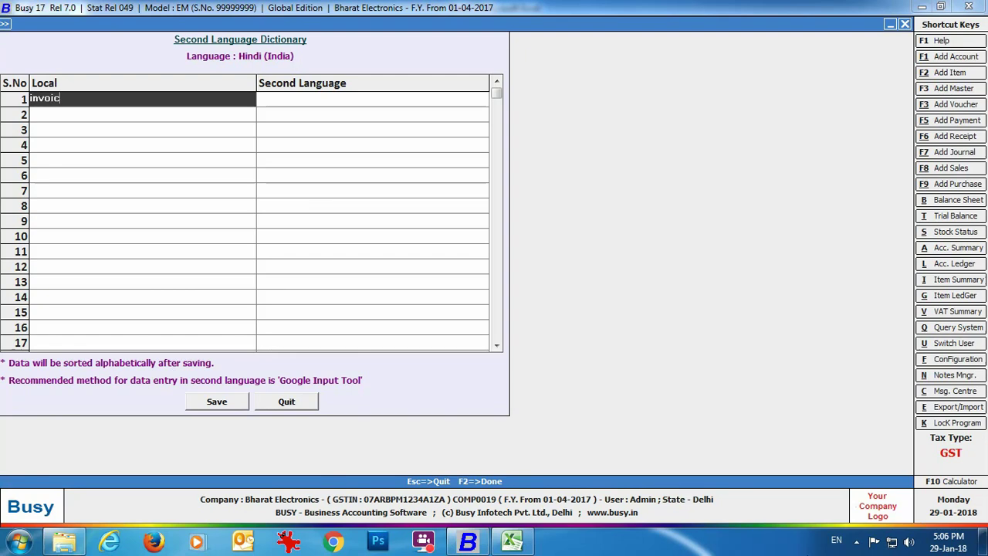
type("e no.")
key("Return")
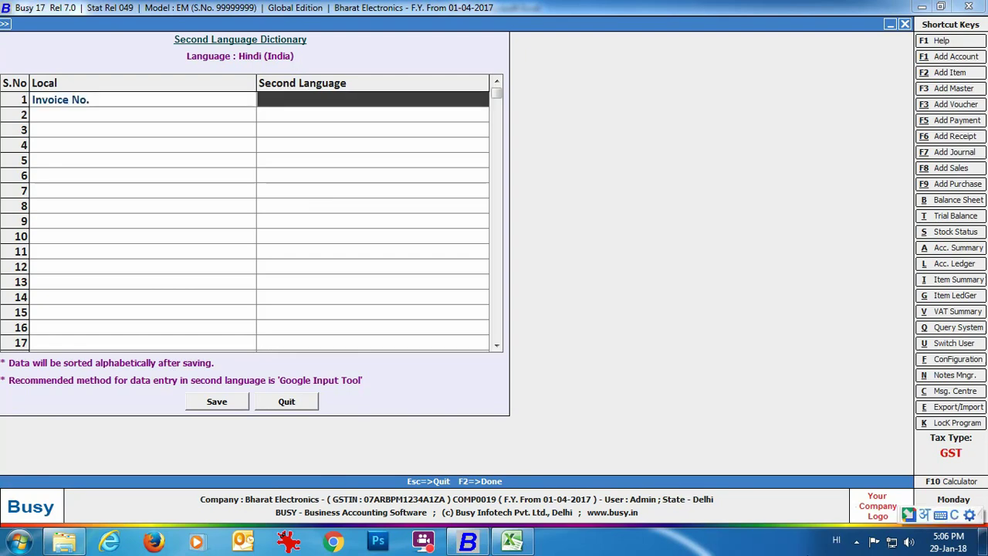
type("invoice")
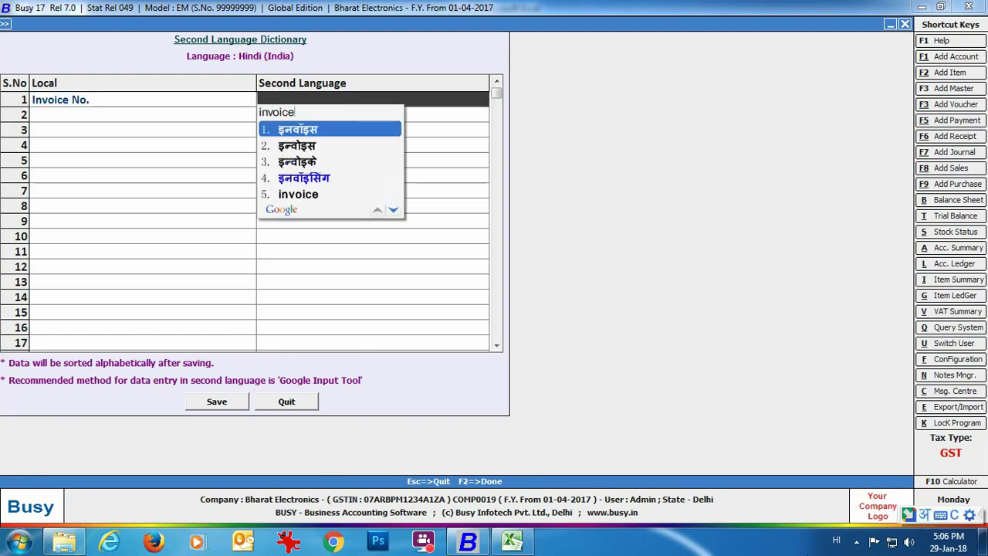
type(" number")
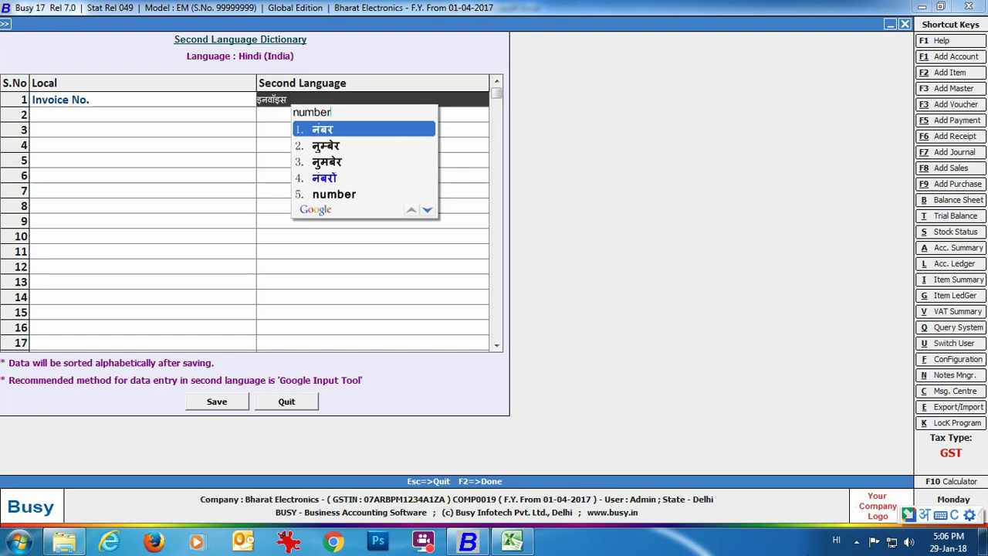
key("Return")
key("Return")
type("date of")
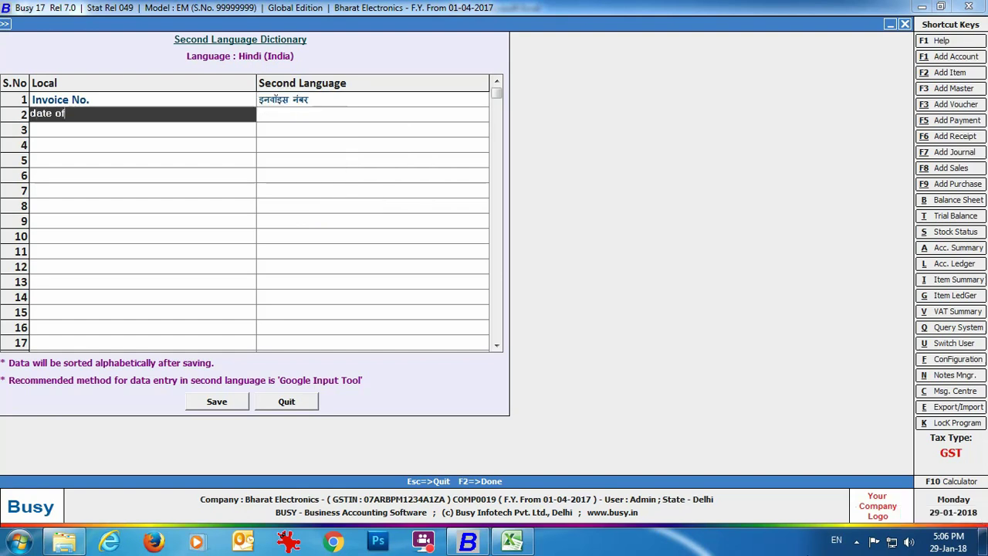
type(" invoice")
key("Return")
type("date of invoice")
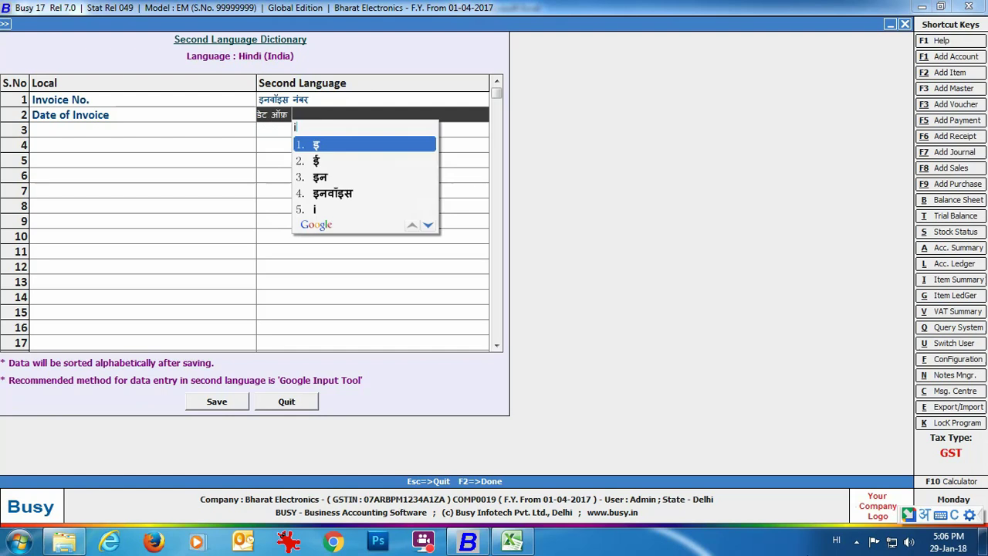
key("Return")
key("Return")
Step: Add Hindi translations for Place of Supply and Description of Goods
type("place of supply")
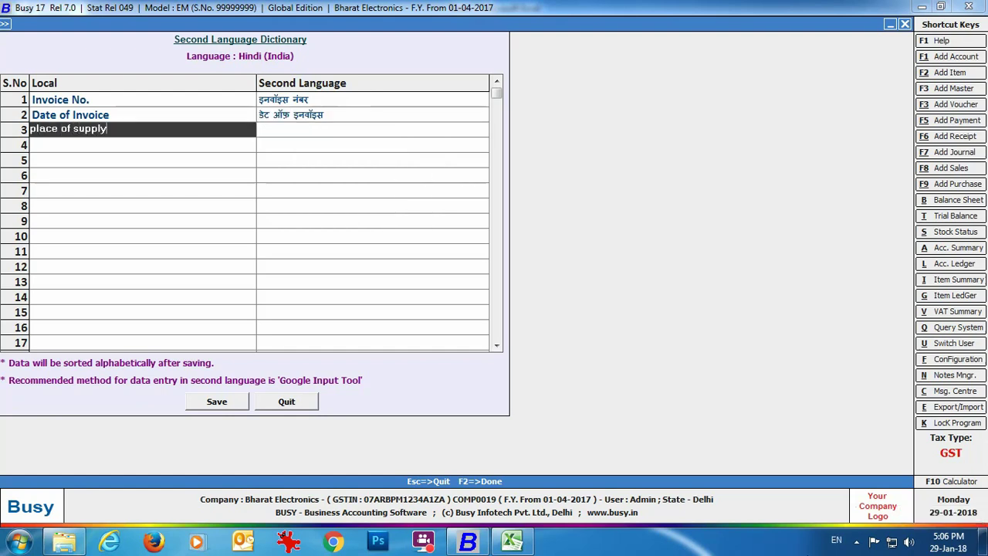
key("Return")
type("place of supp")
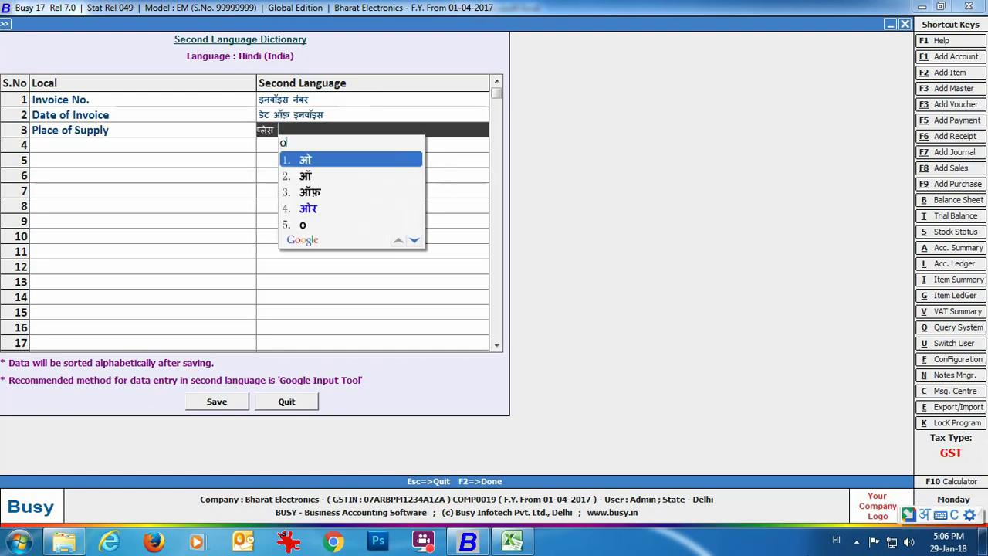
type("ly")
key("Return")
key("Return")
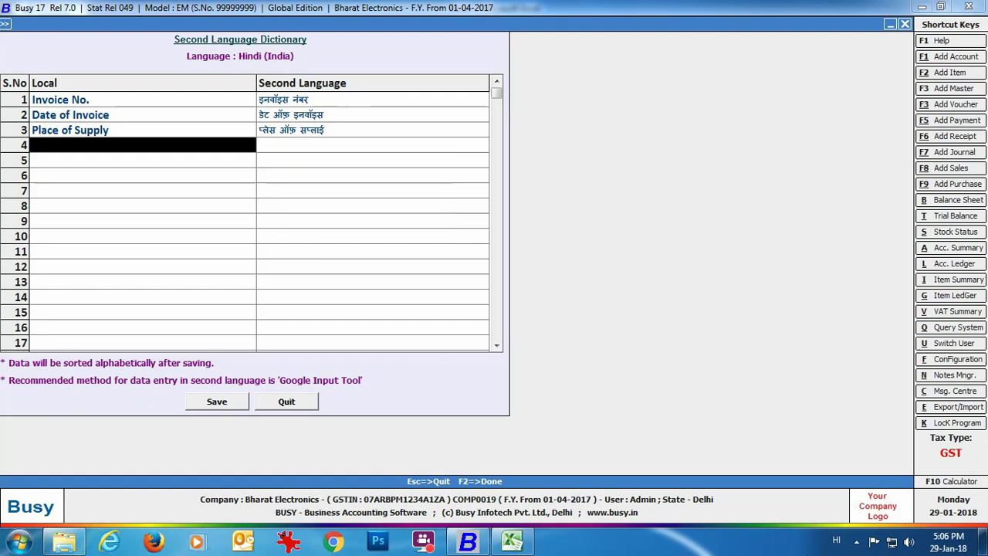
type("description of goods")
key("Return")
type("des")
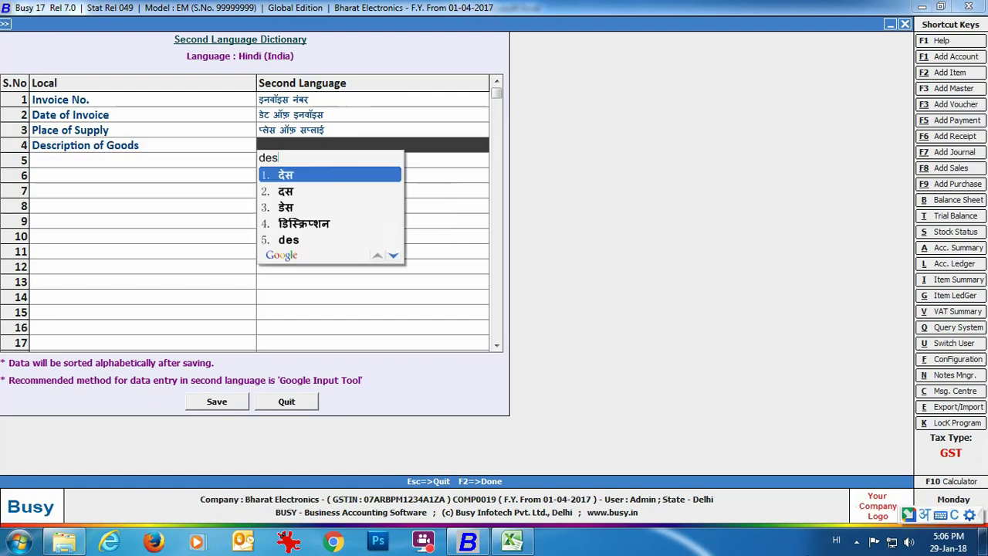
type("cription of goods")
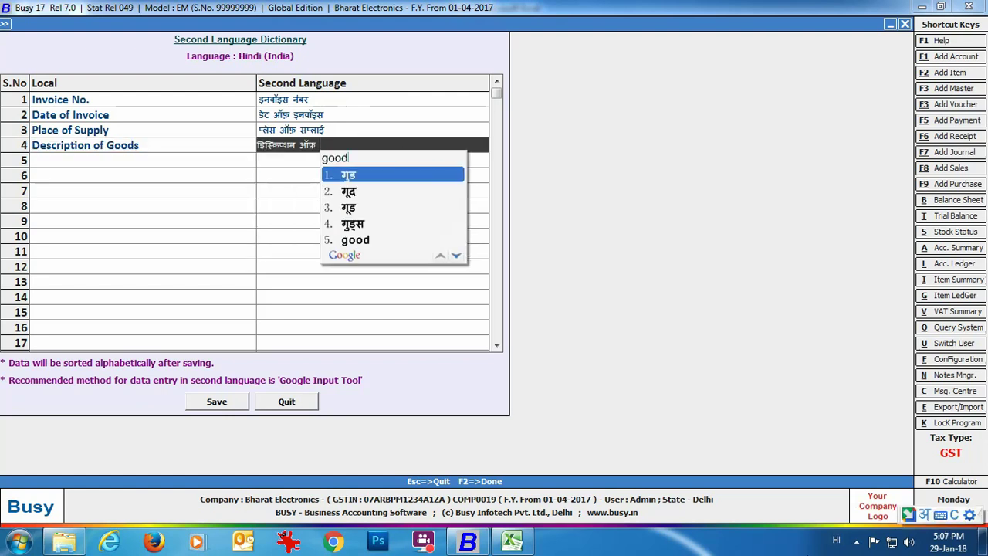
key("Return")
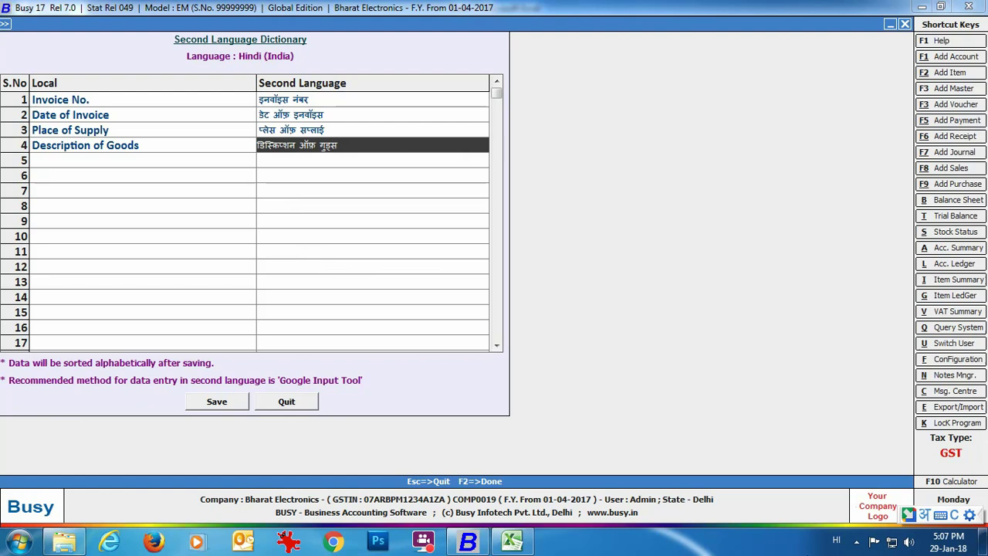
Step: Save the second language dictionary entries and confirm
key("F2")
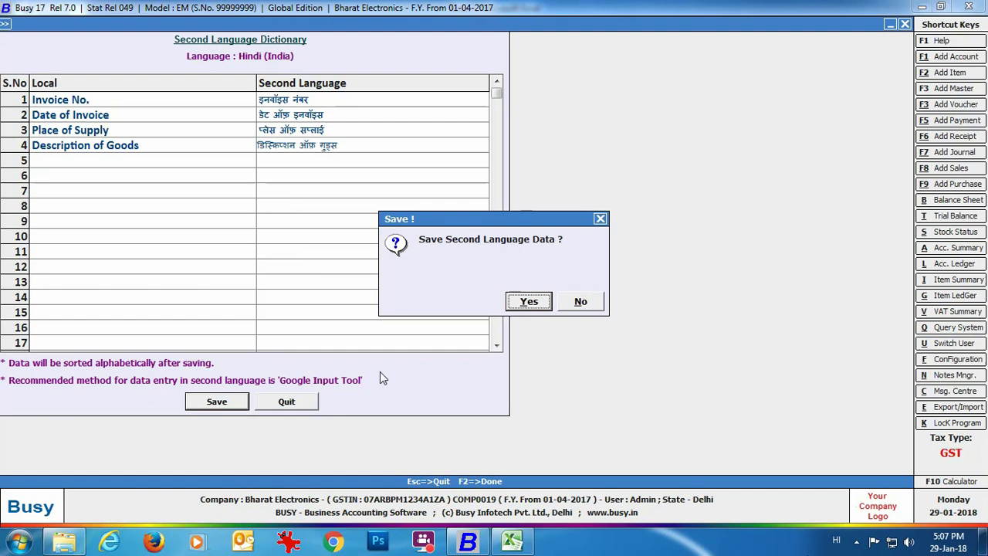
left_click(515, 304)
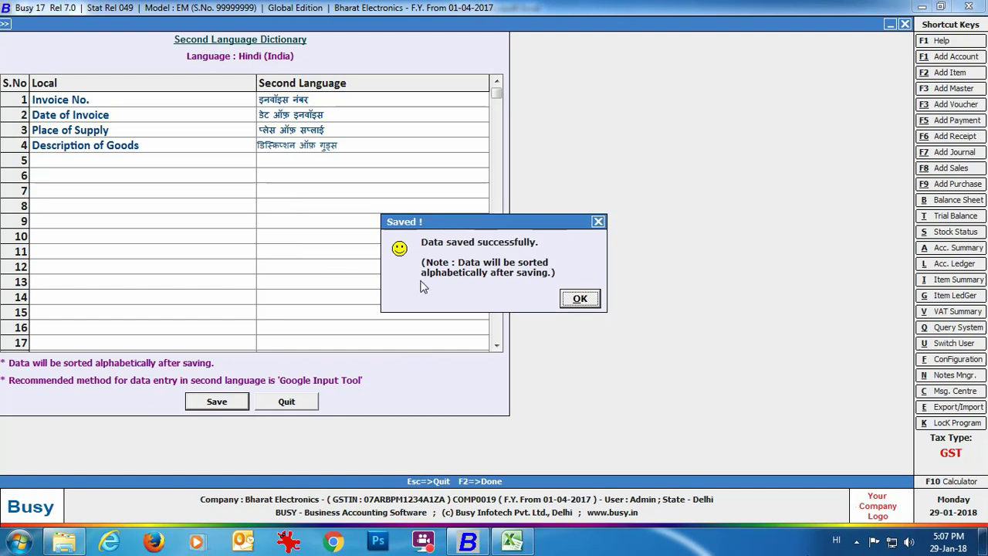
left_click(577, 301)
Step: Open the Sales Invoice setup under Configuration > Invoice / Document Printing > Standard
left_click(77, 274)
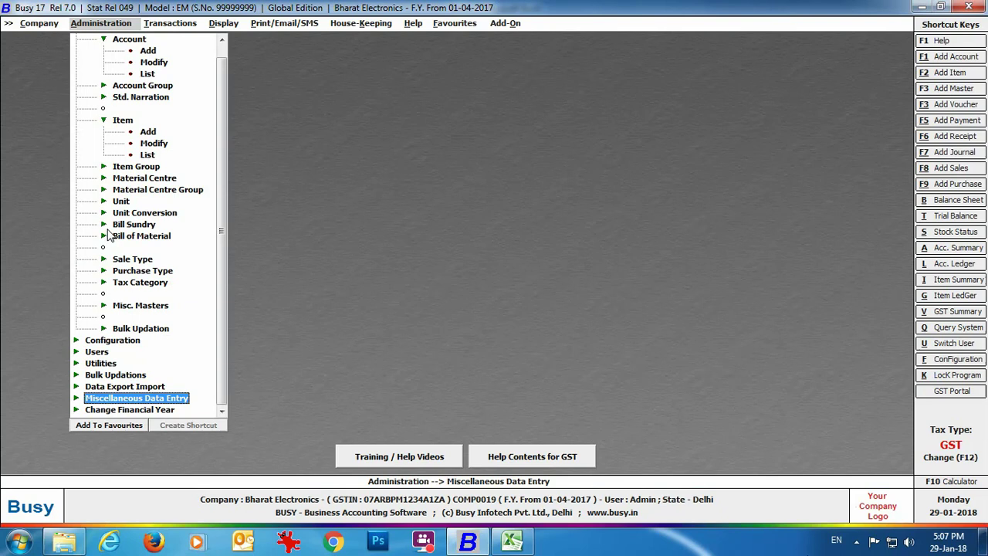
left_click(136, 342)
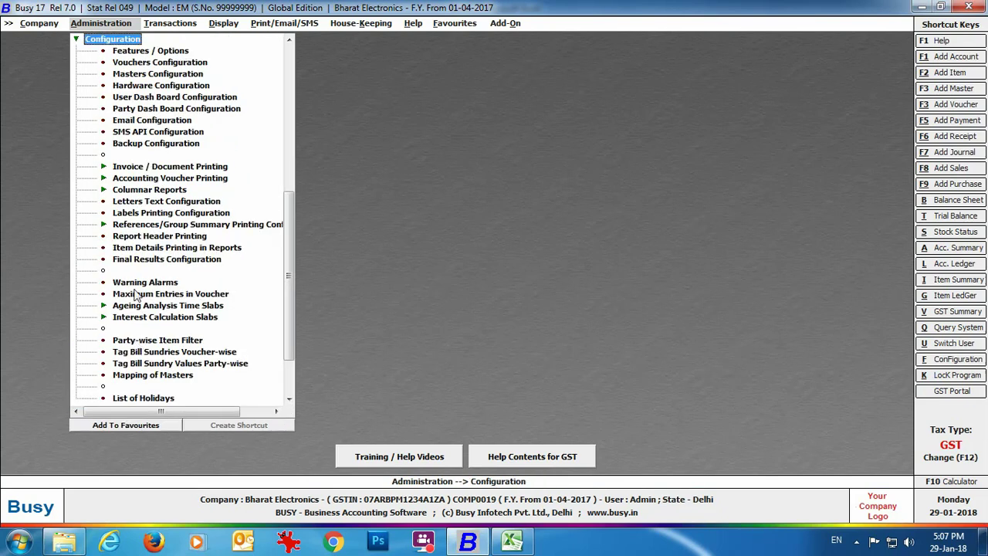
left_click(223, 167)
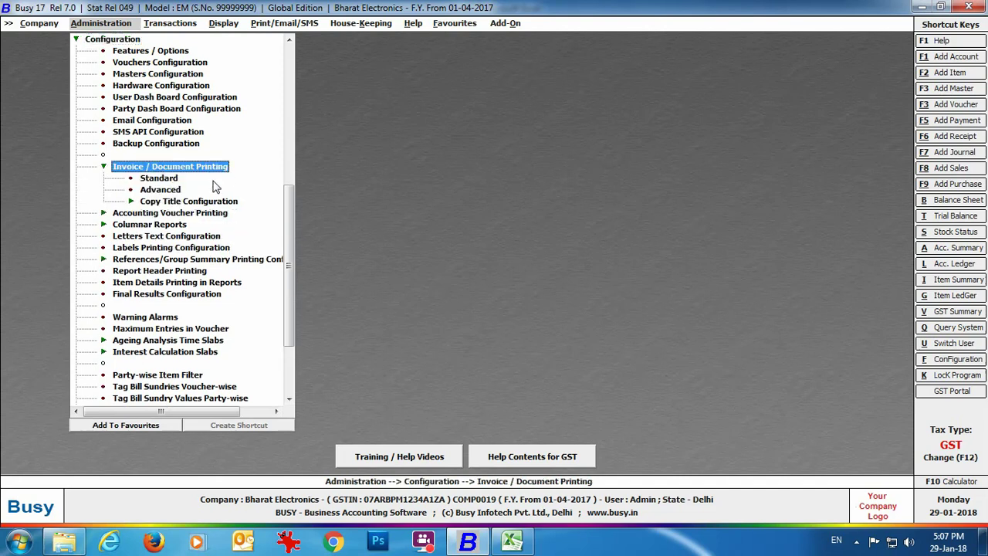
left_click(176, 178)
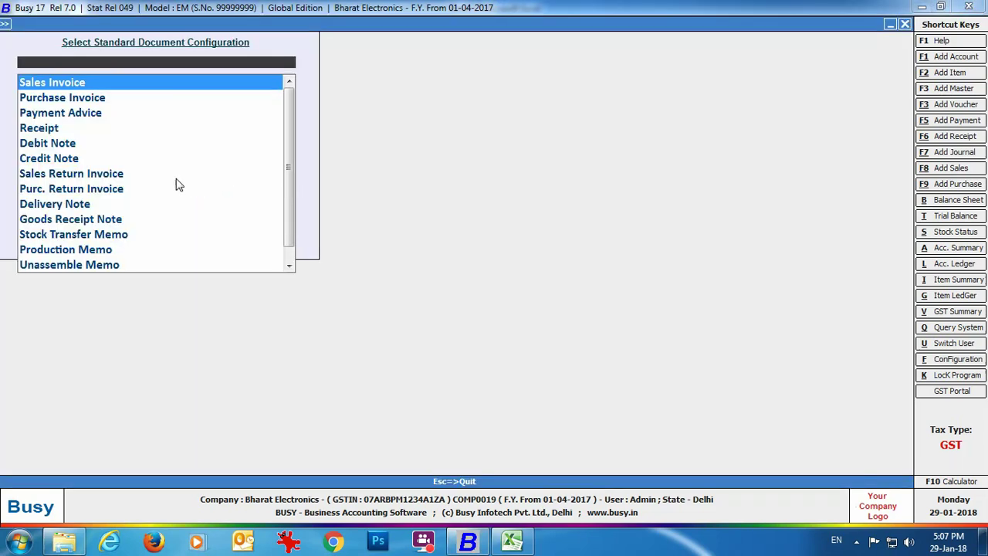
key("Return")
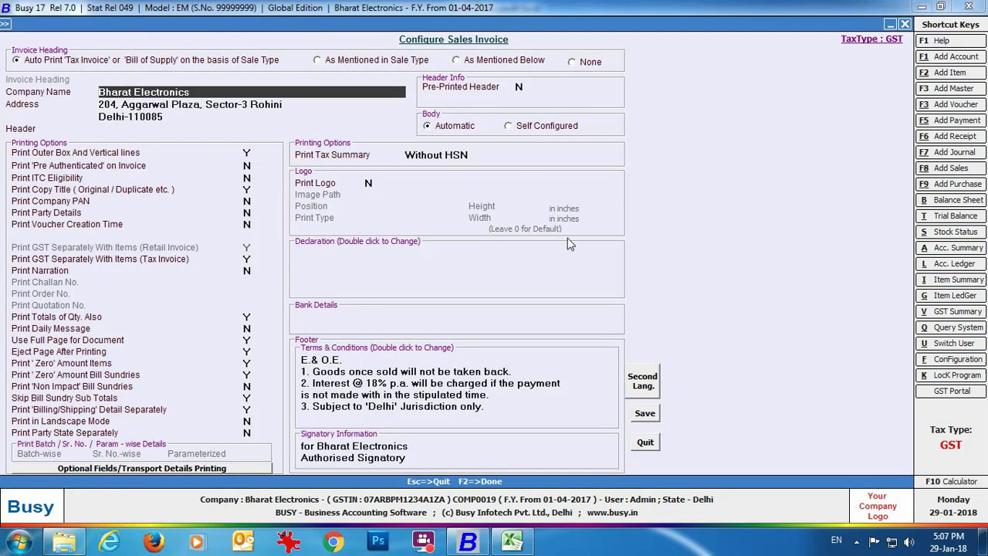
Step: Set static captions, company, account and item details to Second Language, and save the invoice configuration
left_click(641, 384)
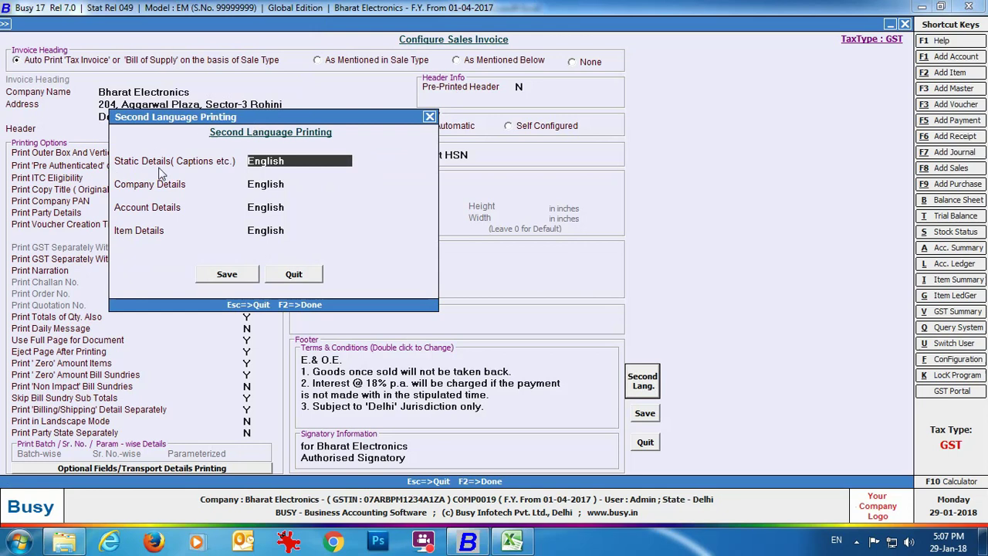
key("Return")
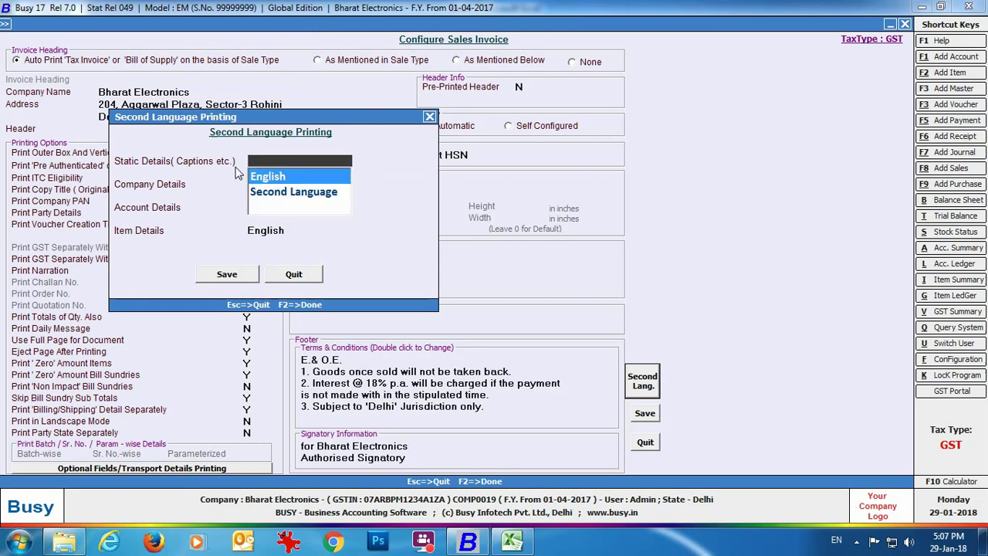
key("Down")
key("Return")
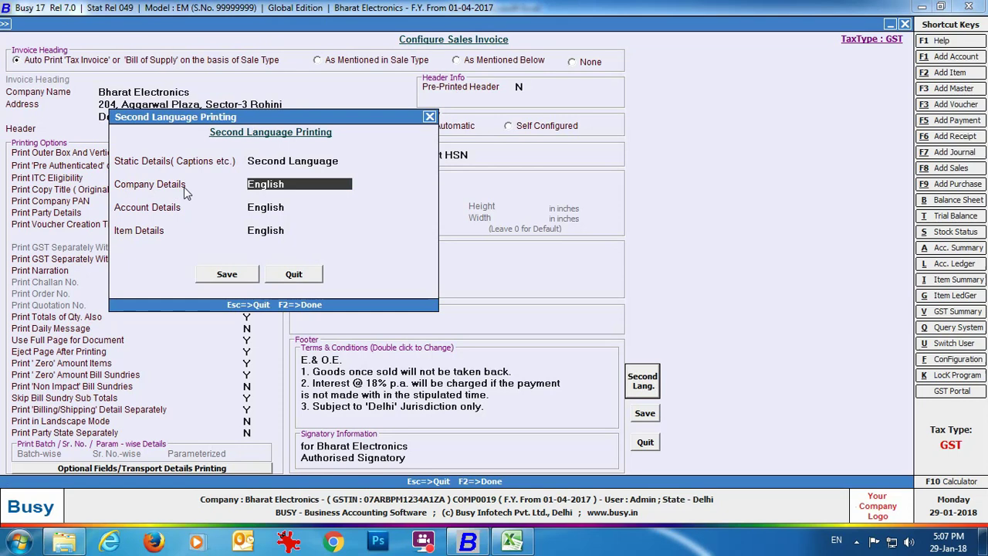
key("Return")
key("Down")
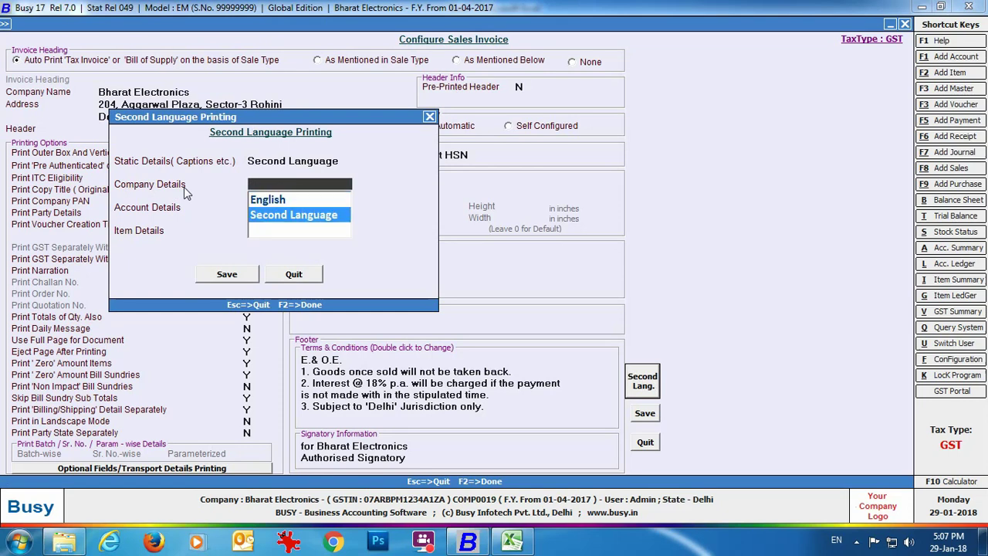
key("Return")
key("Return")
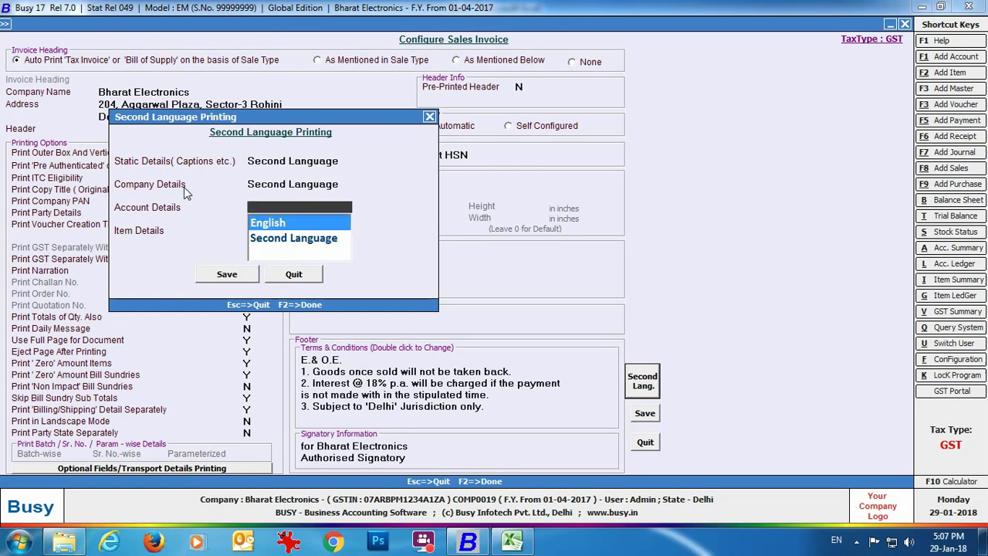
key("Down")
key("Return")
key("Return")
key("Down")
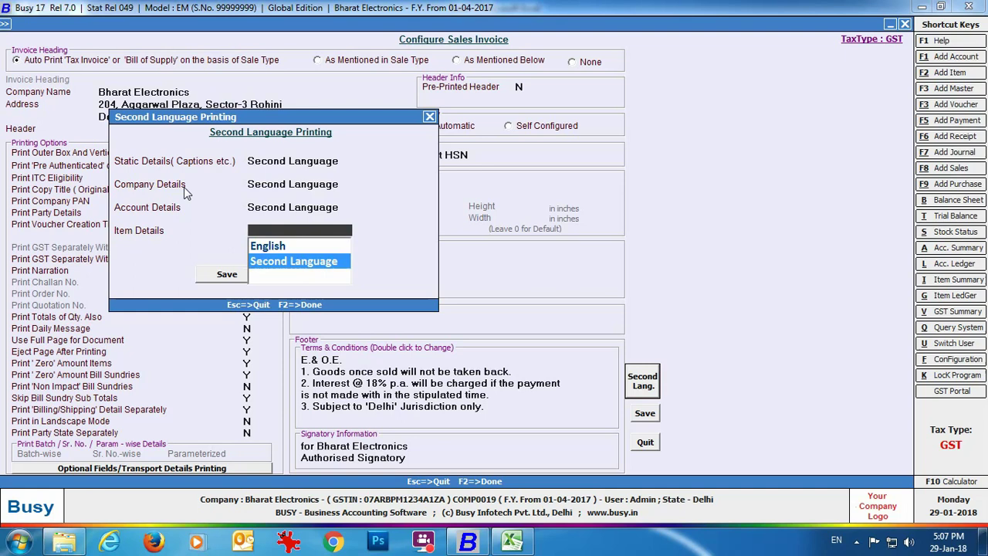
key("Return")
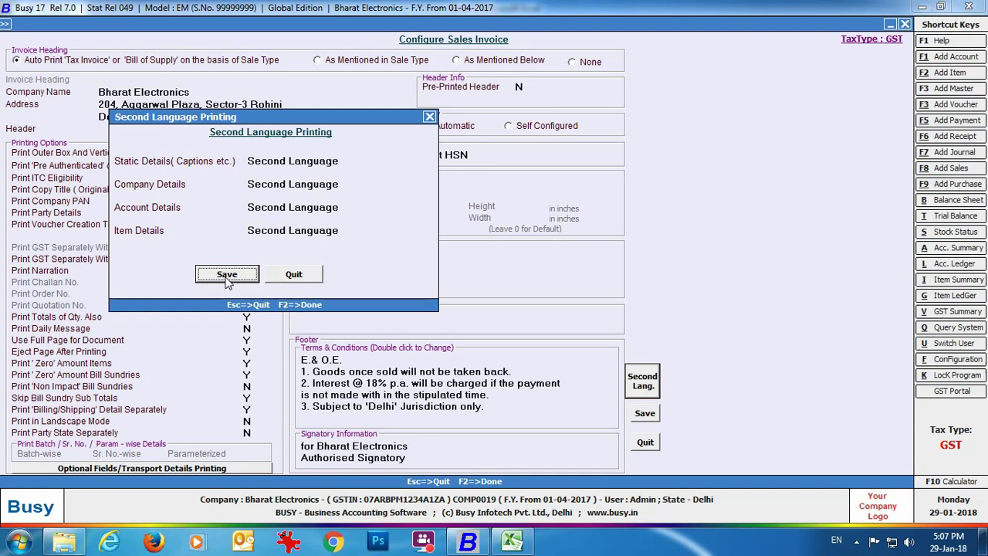
left_click(227, 276)
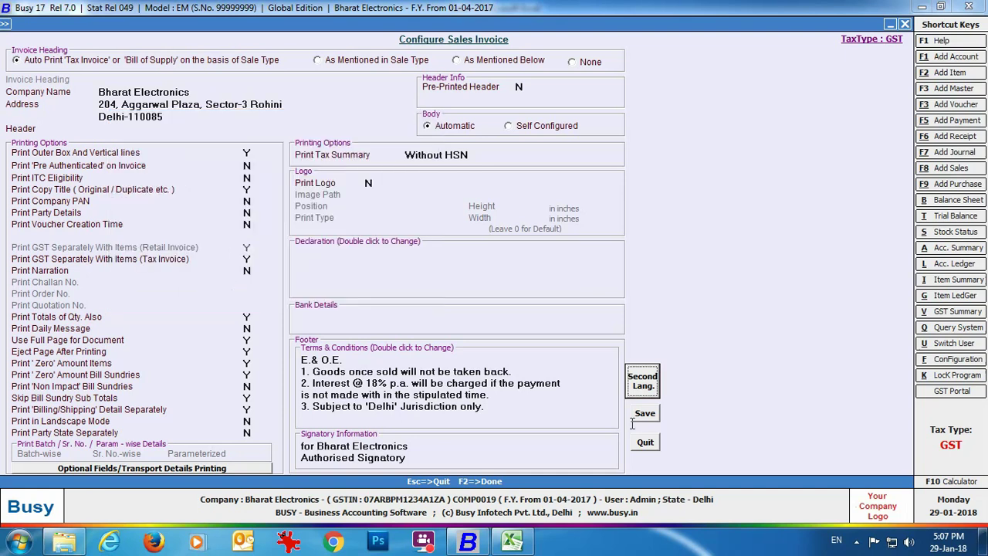
left_click(645, 414)
key("Escape")
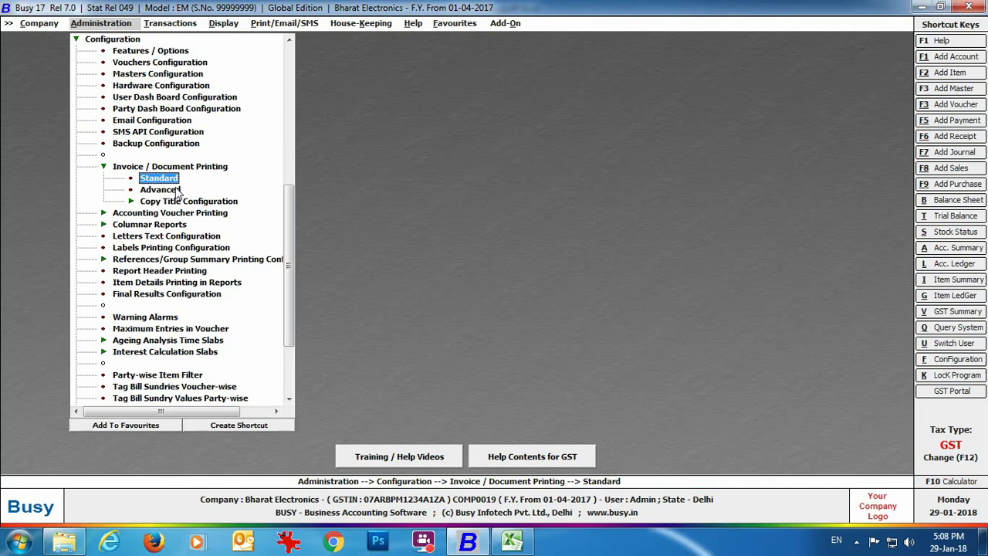
Step: Open the header layout of the Sales Invoice Second Language format in advanced configuration
double_click(162, 189)
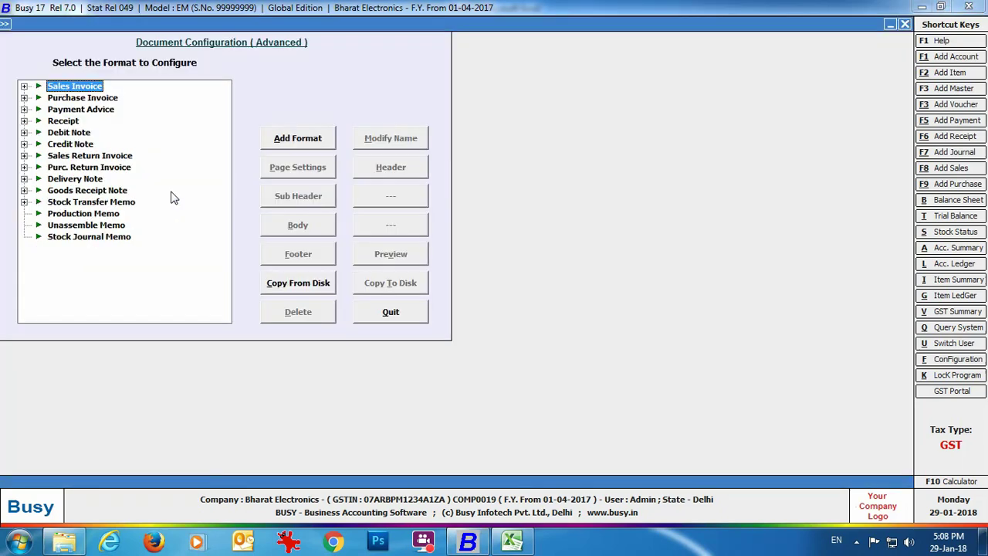
key("Right")
left_click(126, 110)
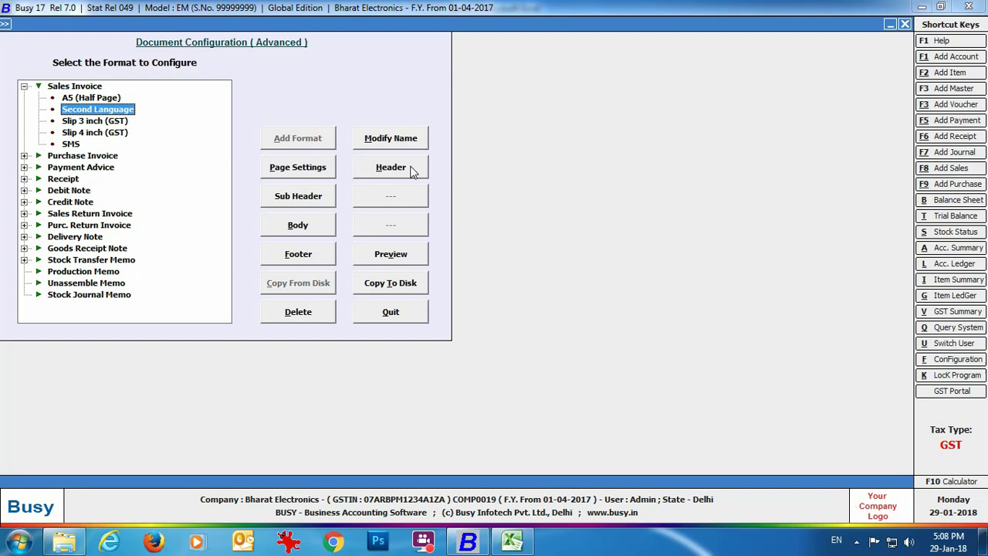
left_click(413, 171)
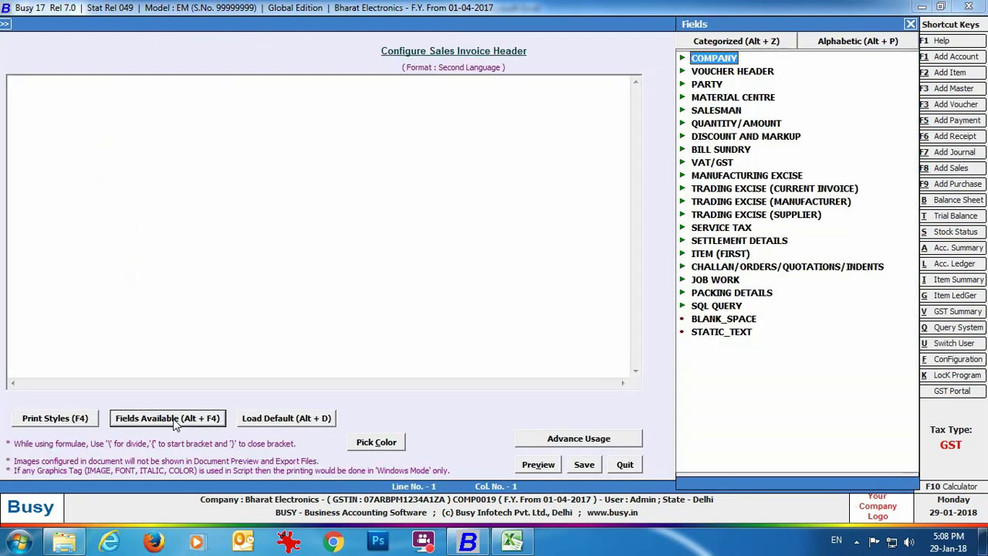
Step: Review the available COMPANY fields, including second-language addresses and COMPANY_NAME_SL
double_click(718, 60)
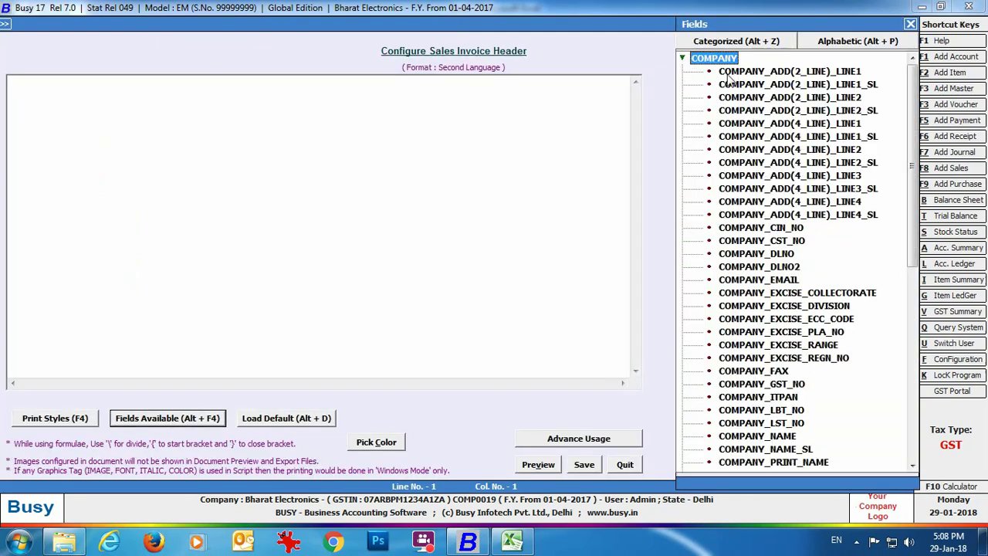
left_click(726, 85)
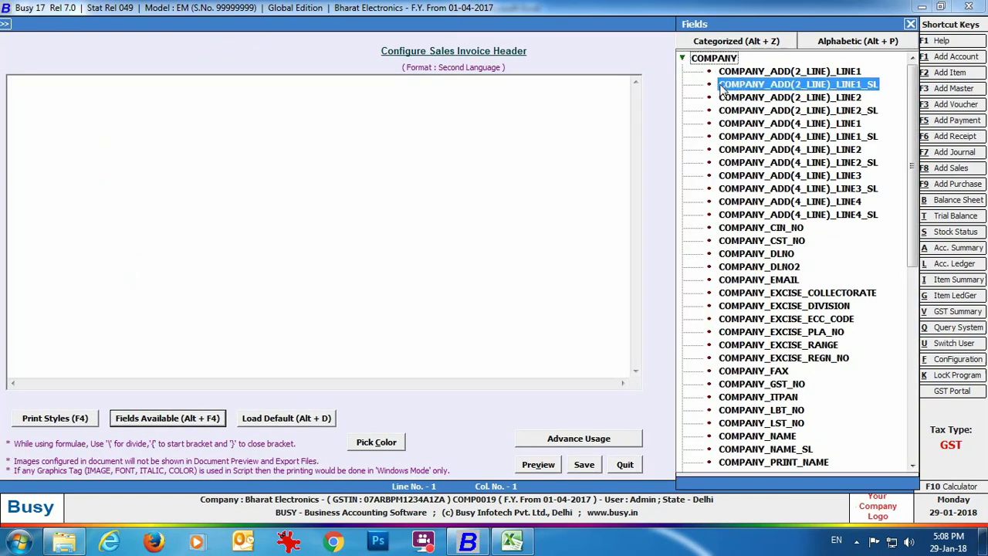
left_click(857, 113)
left_click(749, 137)
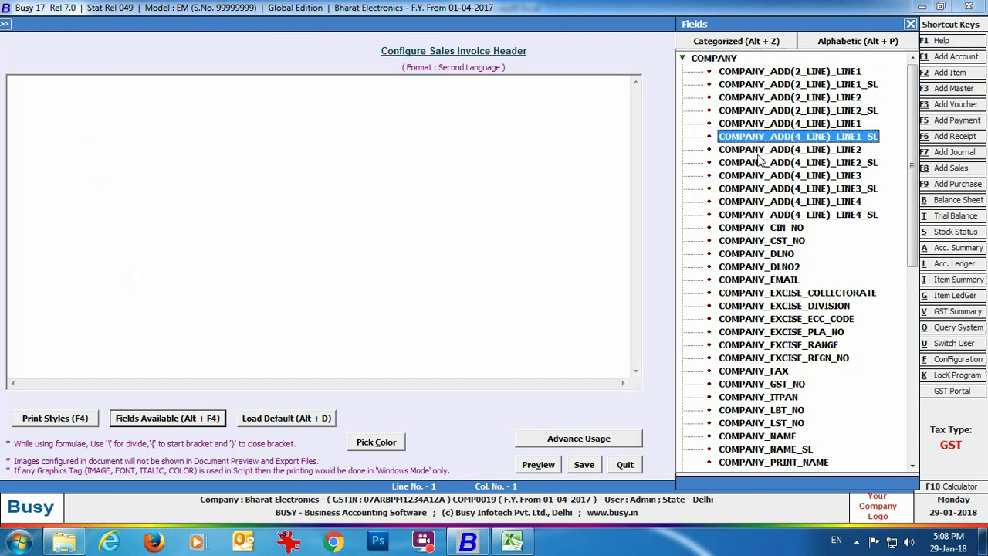
left_click(764, 162)
left_click(776, 190)
left_click(787, 216)
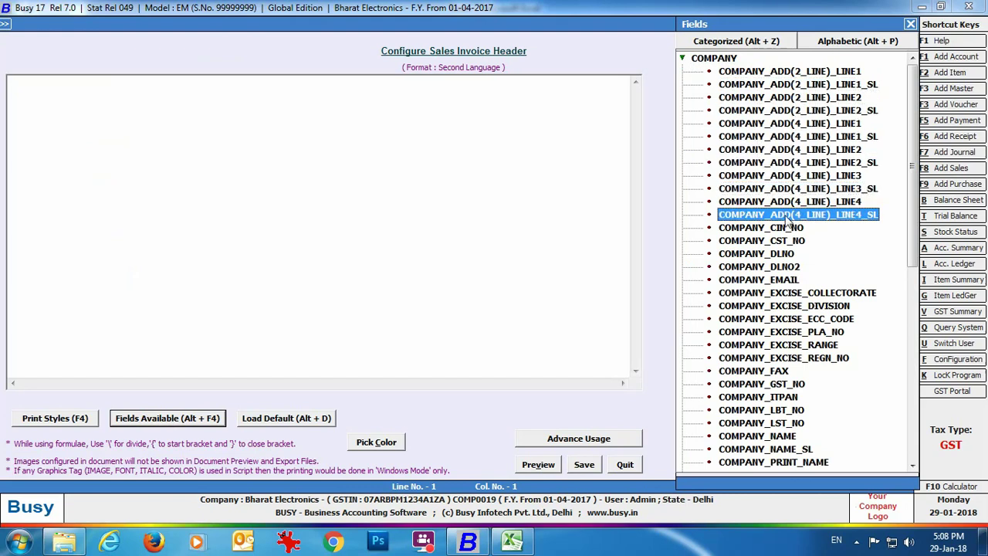
left_click(807, 449)
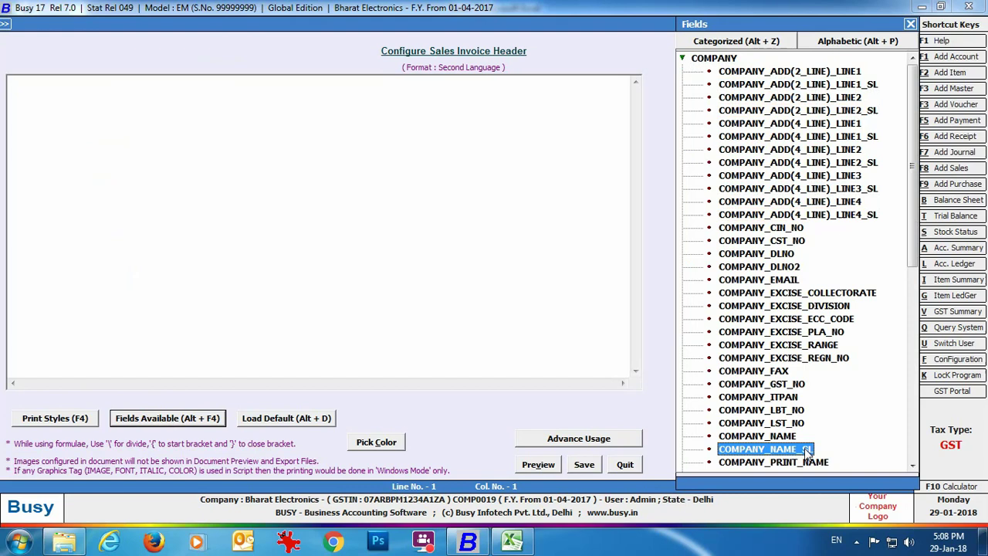
left_click(911, 24)
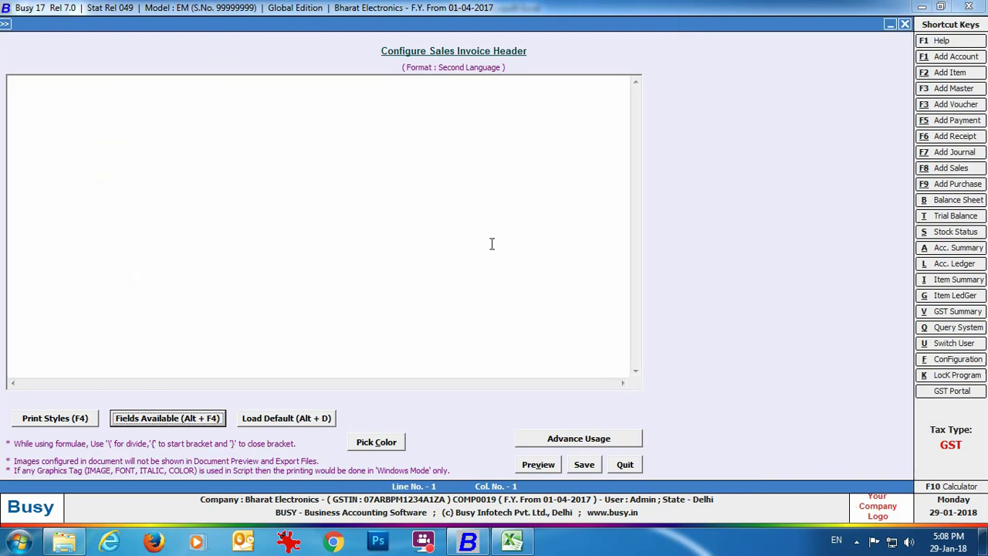
Step: Load the default LOCAL header, insert #SL before the caption widths, and save it
left_click(305, 421)
key("Return")
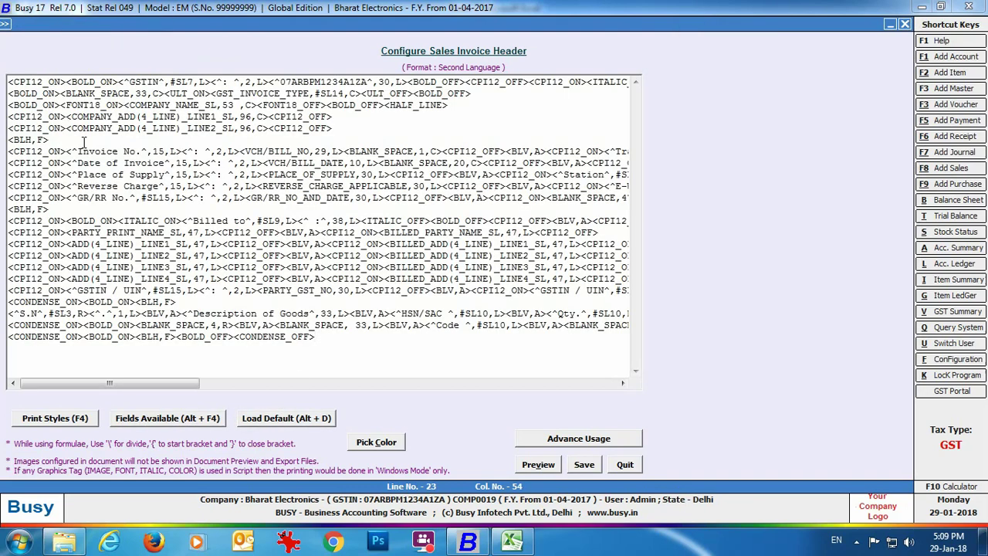
left_click_drag(77, 151, 153, 154)
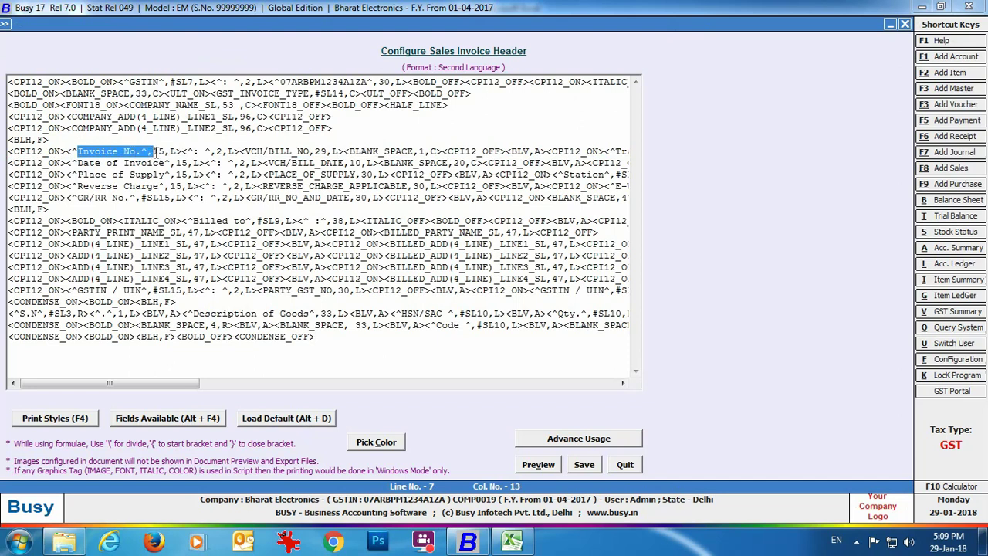
left_click(154, 152)
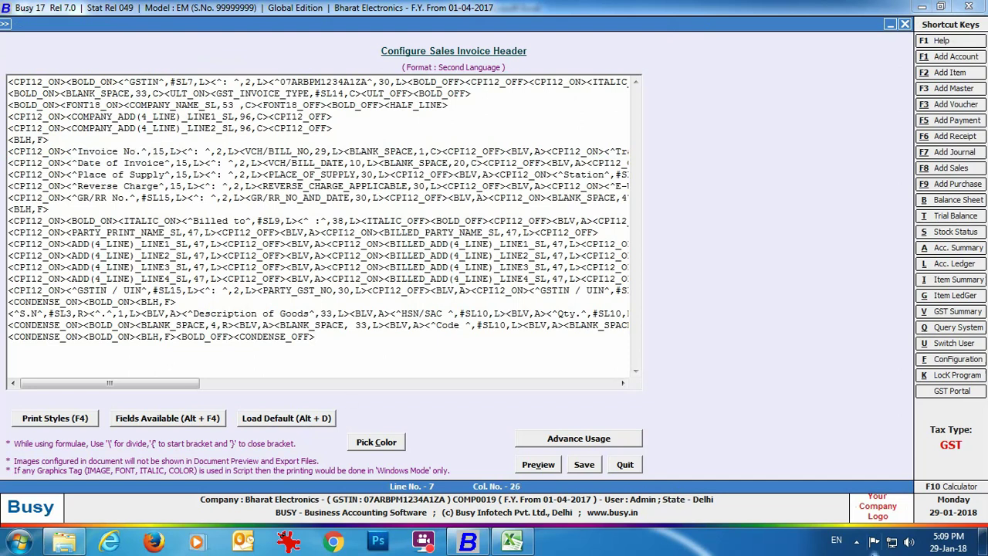
type("#SL")
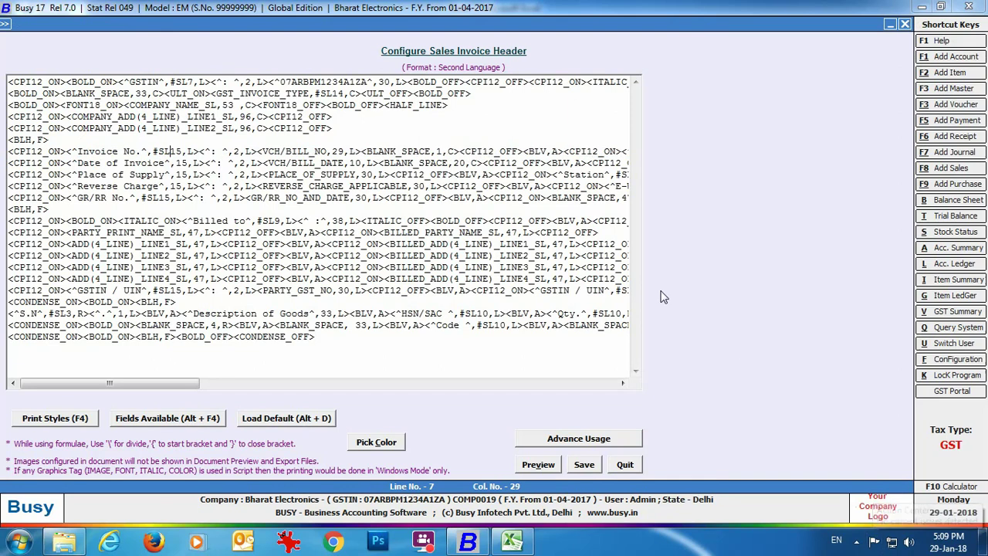
left_click(177, 164)
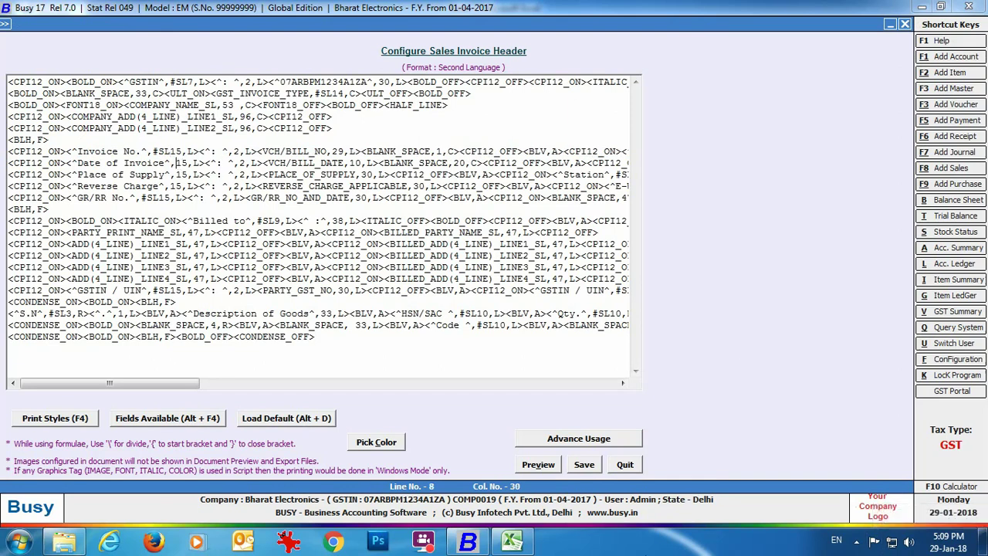
type("#SLL")
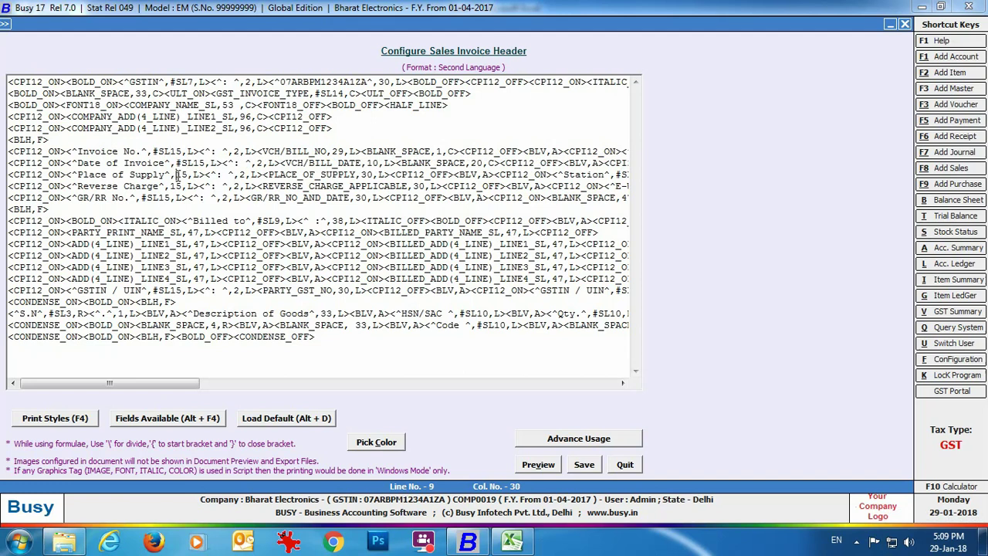
type("#SL")
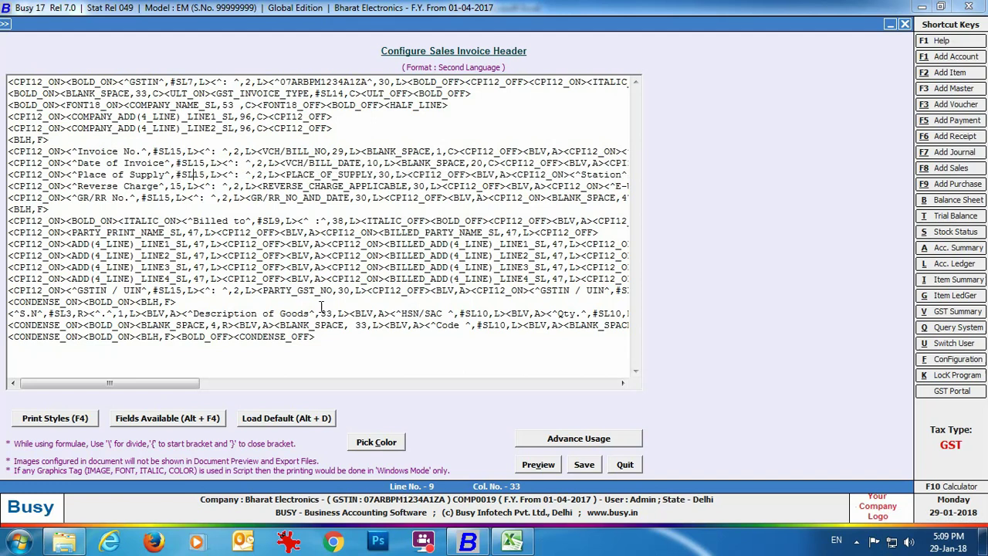
left_click(321, 313)
type("#SL")
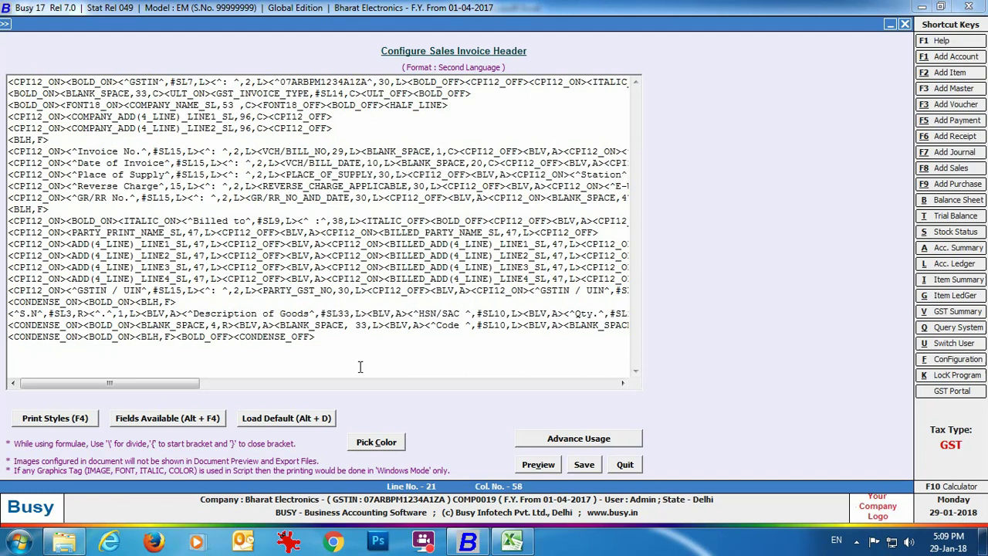
left_click(576, 467)
Step: Start a new sales voucher in series Main dated 10-01-2018
left_click(394, 313)
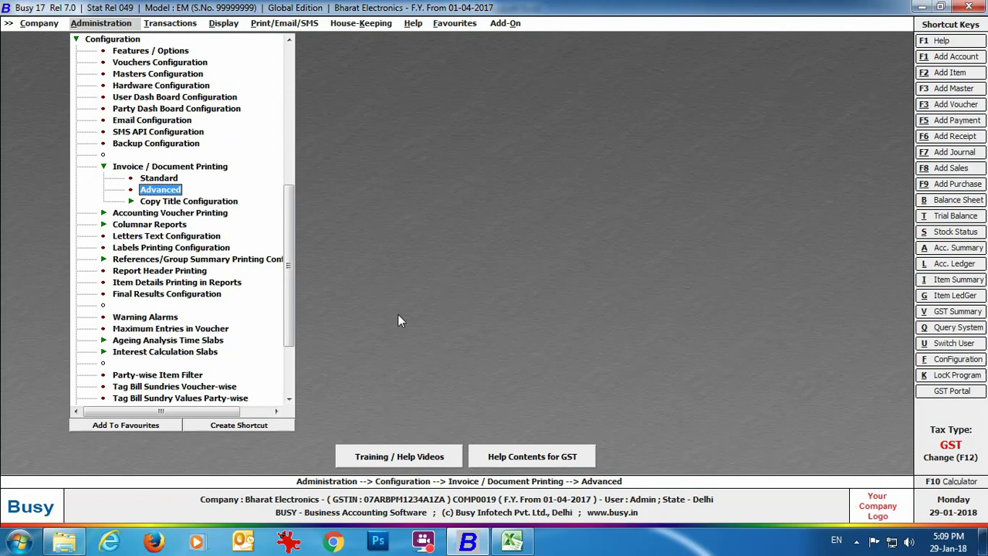
left_click(176, 23)
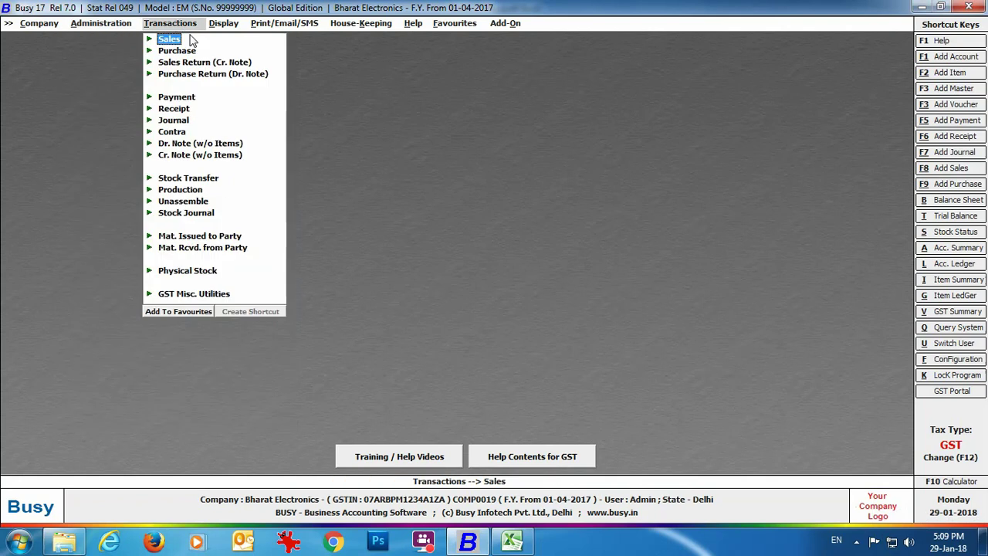
left_click(193, 40)
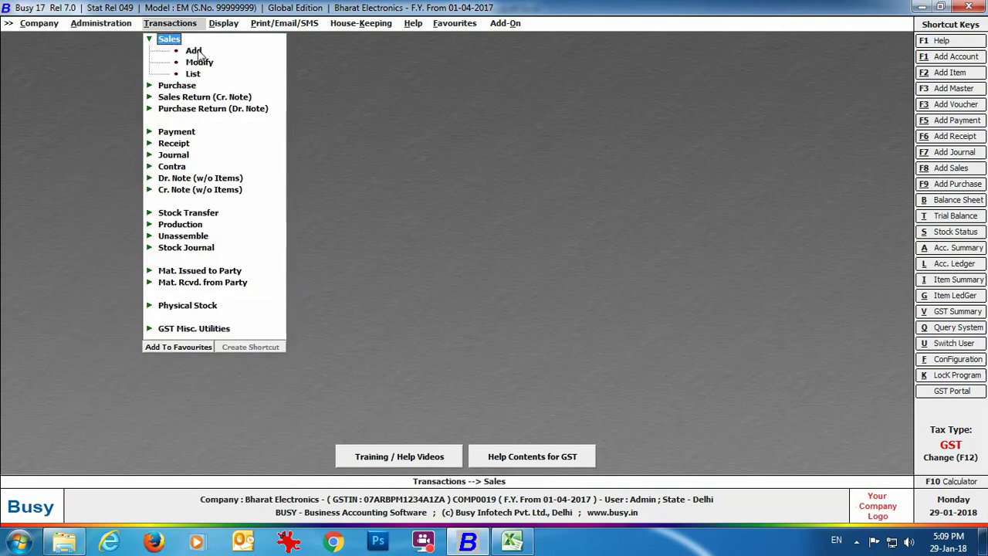
left_click(197, 53)
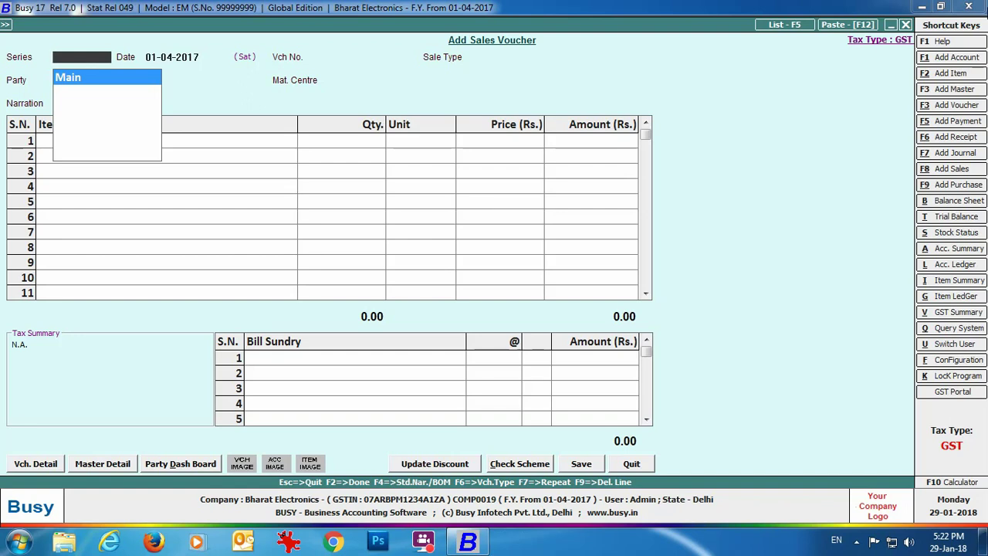
key("Return")
type("10-01-2018")
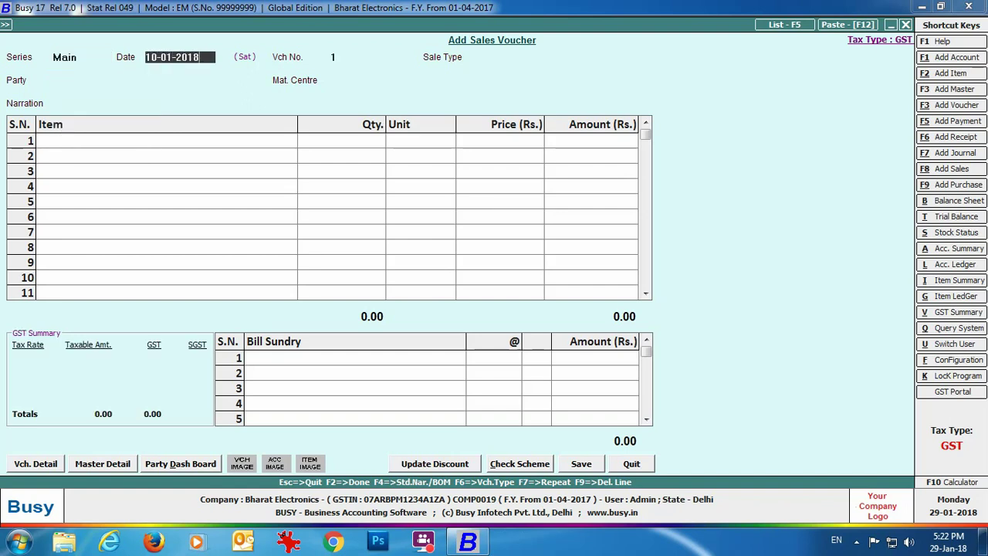
key("Return")
Step: Set sale type L/GST-18%, party Electronics Hub (checking its Hindi details), and material centre Main Store
key("Return")
type("ele")
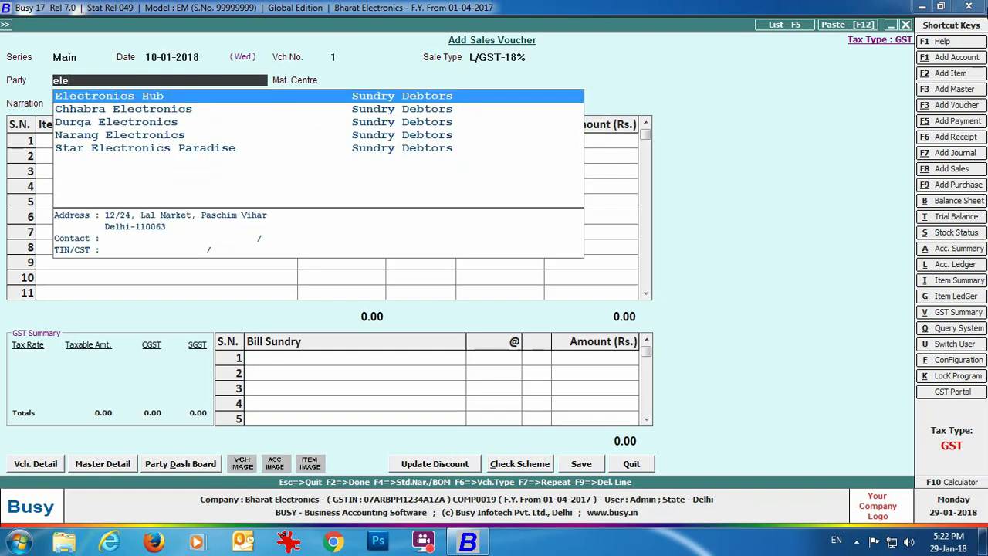
key("Return")
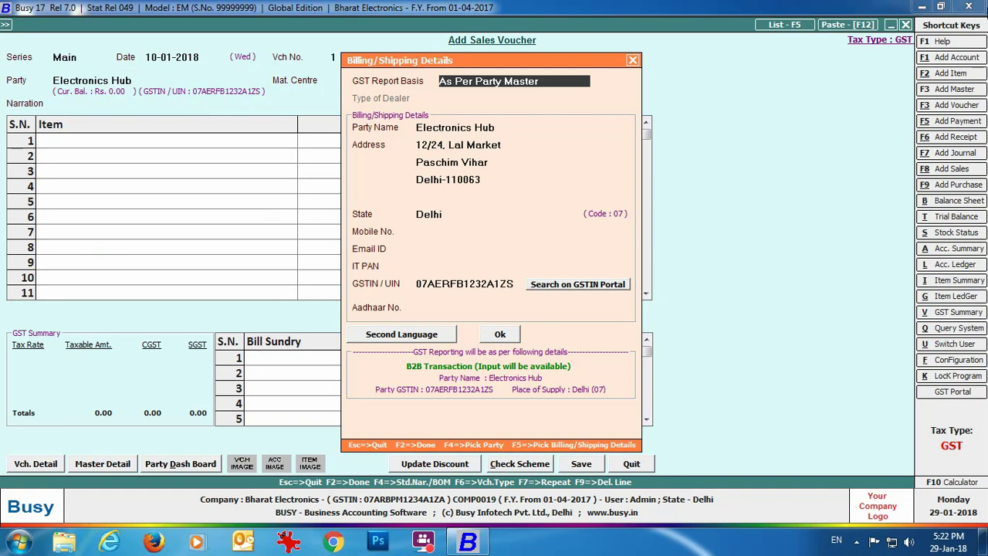
left_click(395, 338)
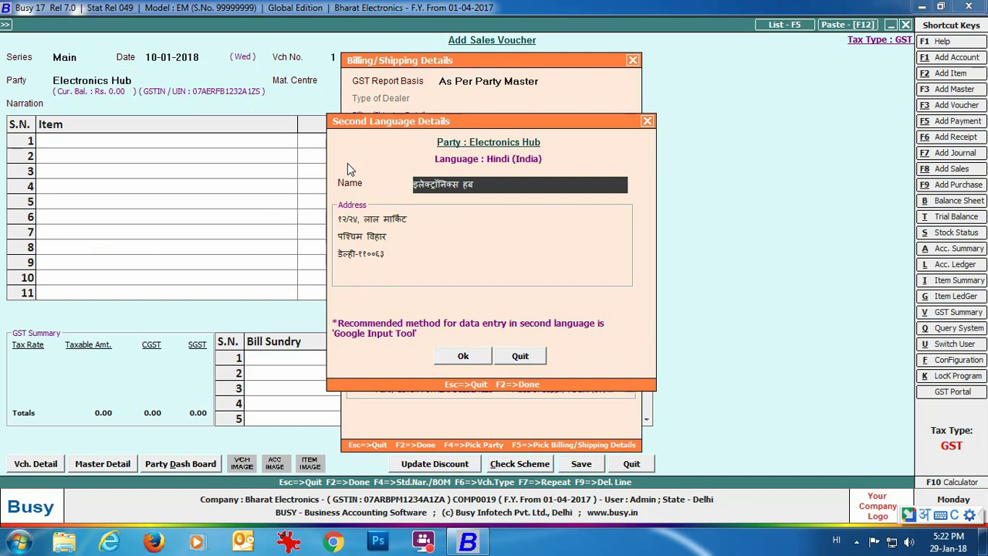
key("Escape")
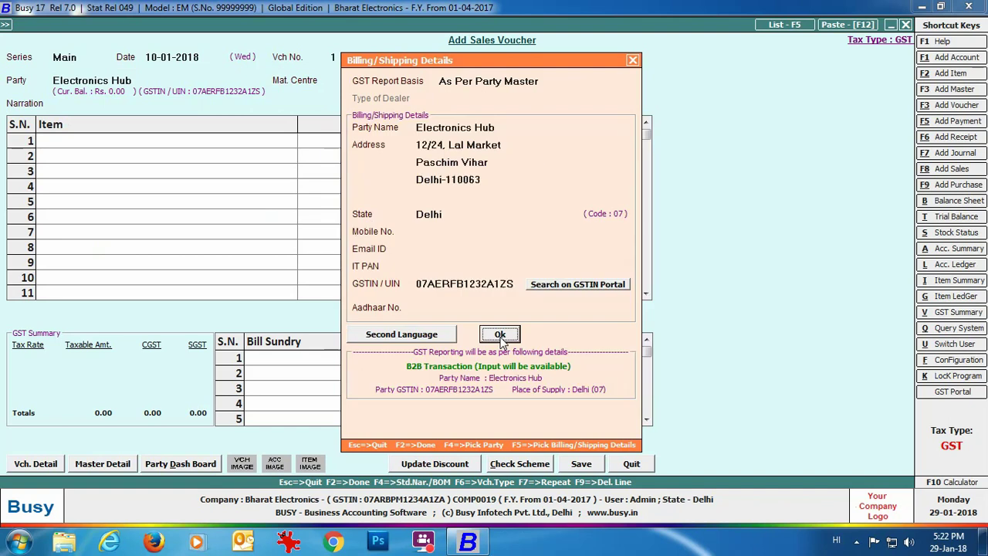
key("Return")
key("Return")
key("Return")
Step: Enter 2 Sony Bravia 32" Smart T.V. at 38,000 each with CGST tax
type("so")
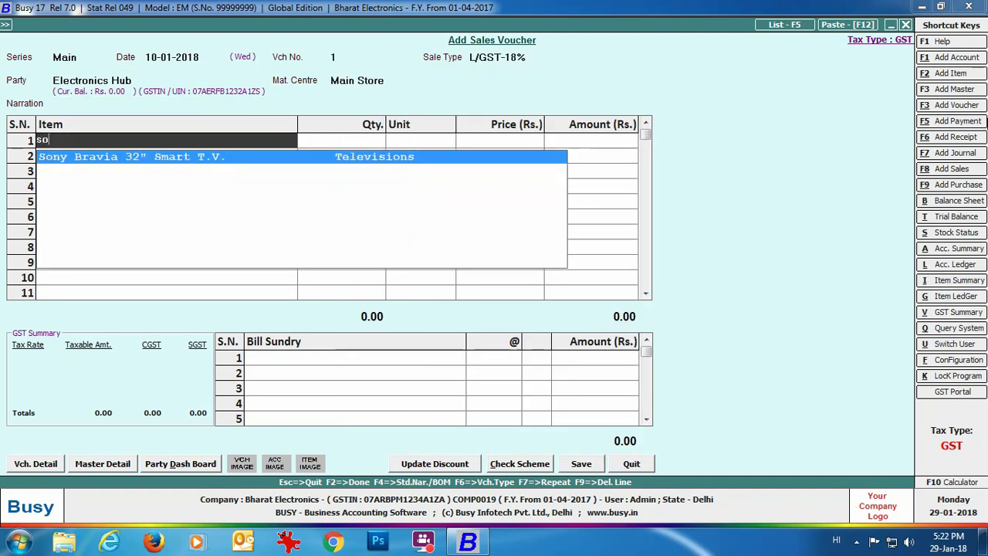
key("Return")
type("2")
key("Return")
key("Return")
type("38000")
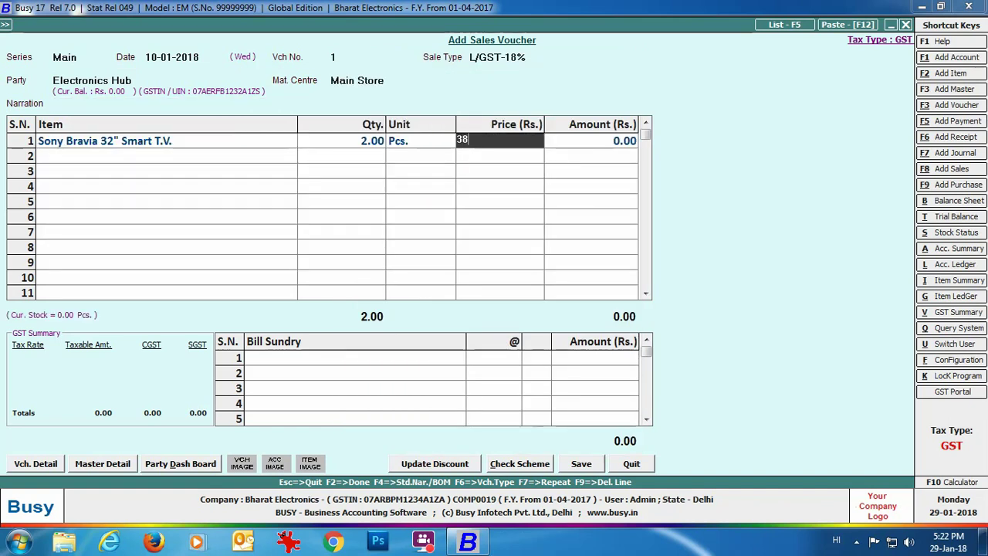
key("Return")
key("Return")
key("Return")
type("cgs")
Step: Save the invoice and preview its print in the Second Language format
left_click(598, 463)
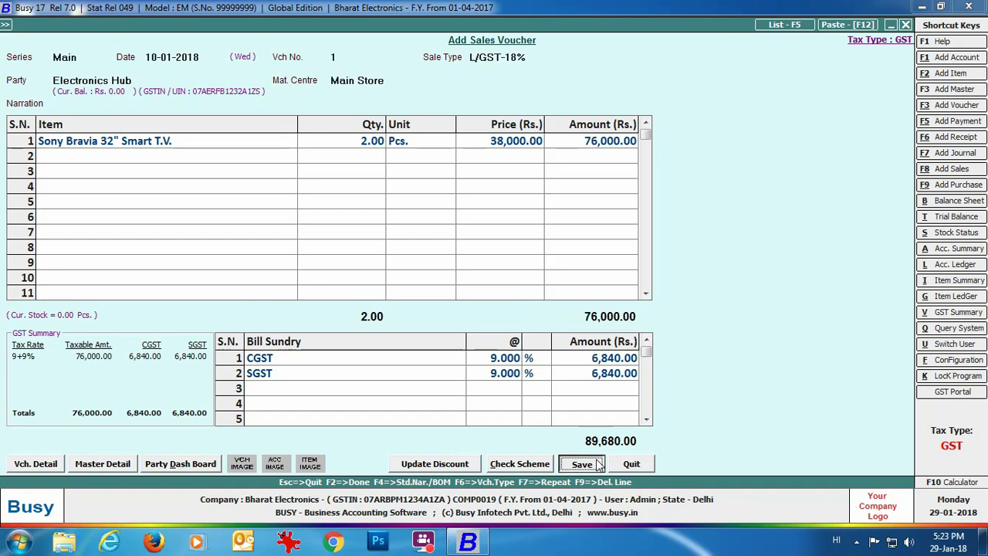
left_click(479, 368)
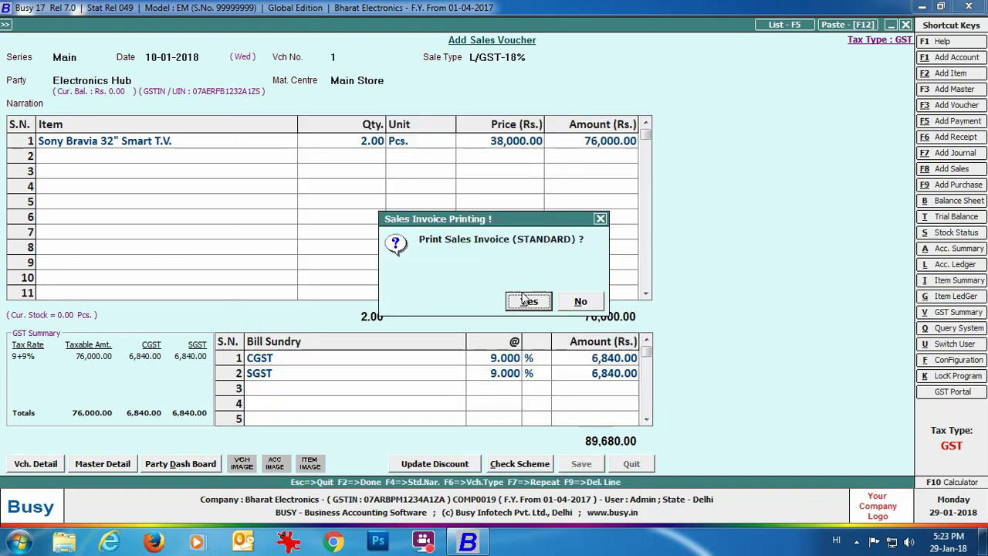
left_click(527, 301)
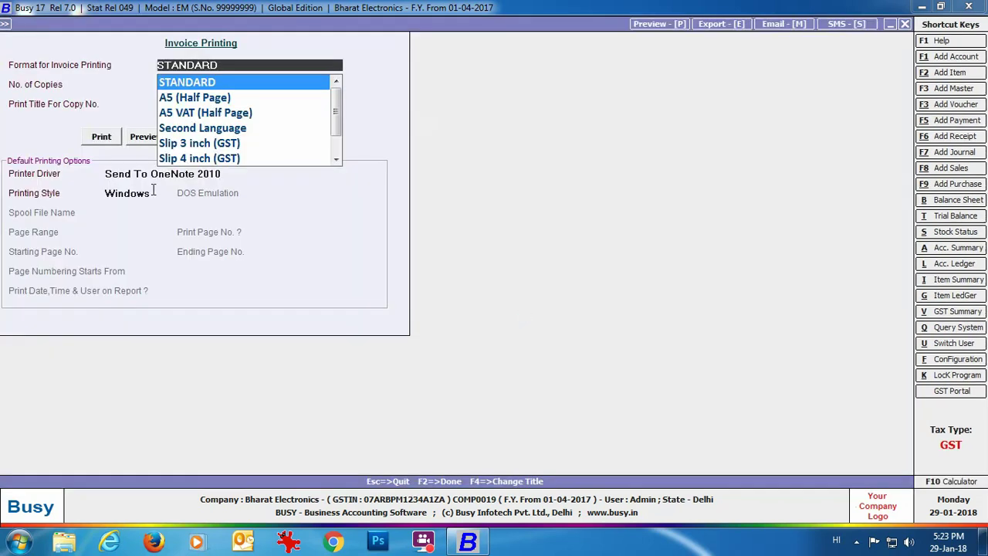
left_click(138, 140)
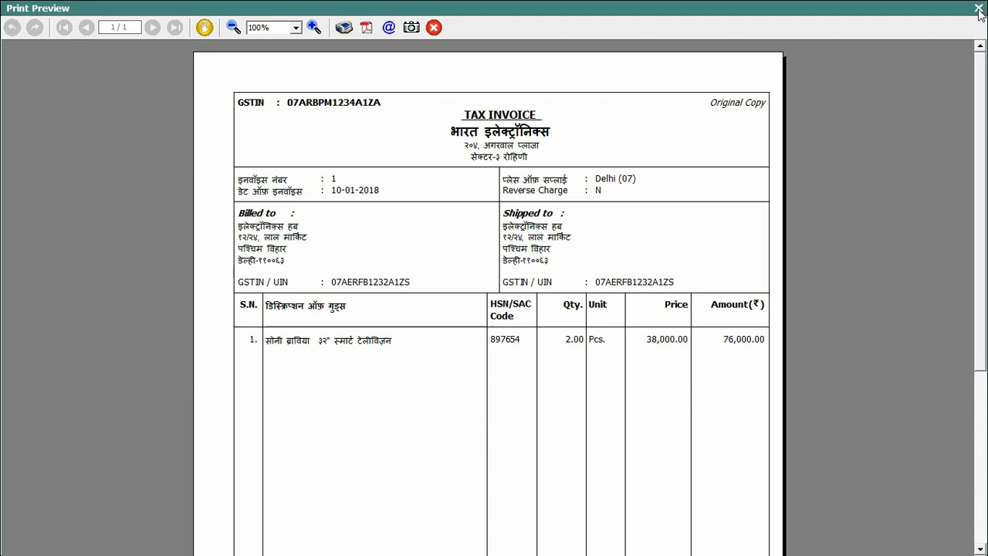
Step: Close the Hindi preview and sales voucher, then show the Data Export Import options
left_click(979, 11)
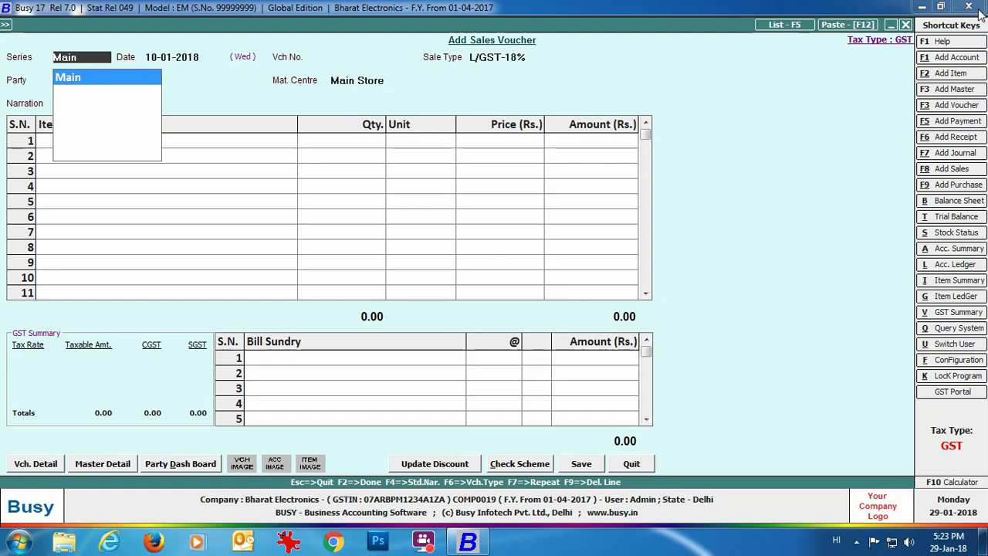
key("Escape")
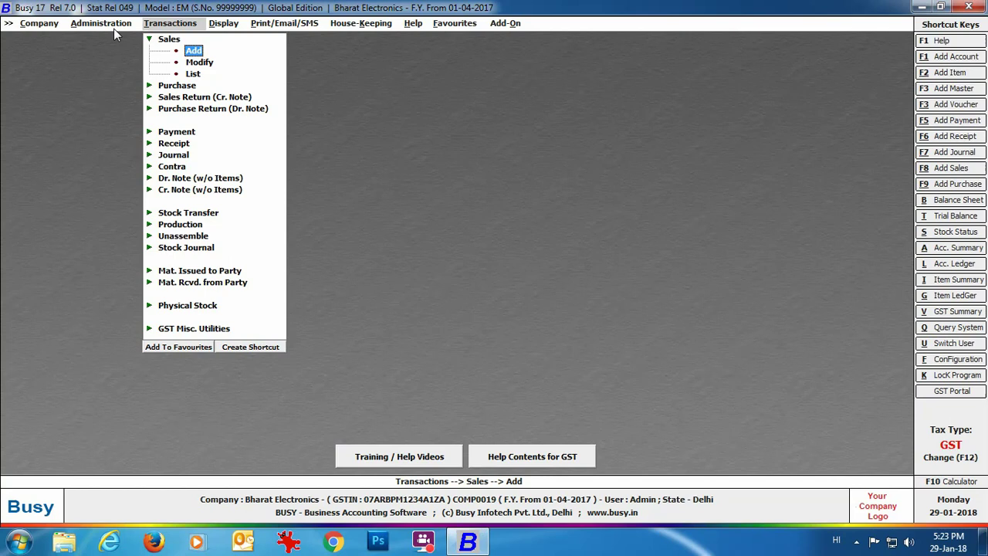
left_click(114, 29)
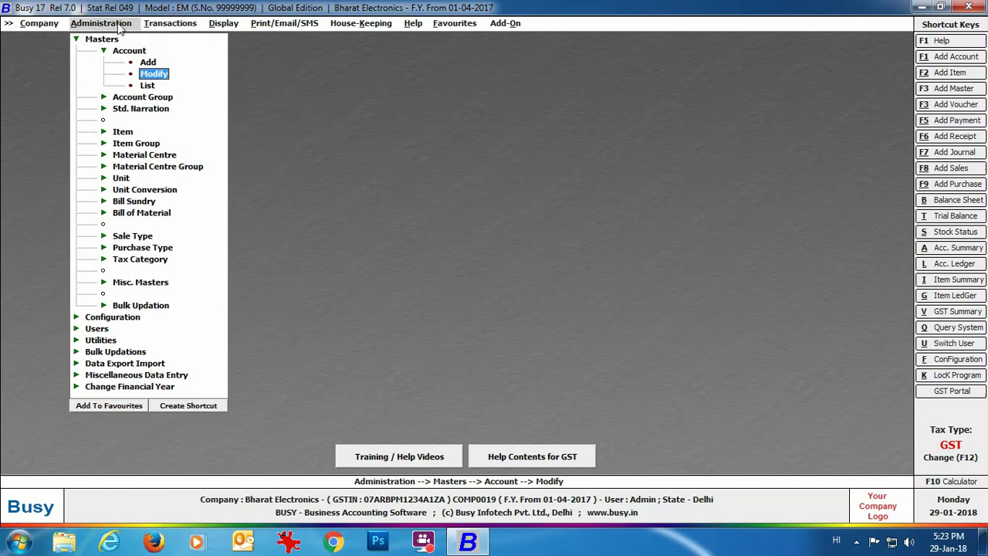
left_click(118, 365)
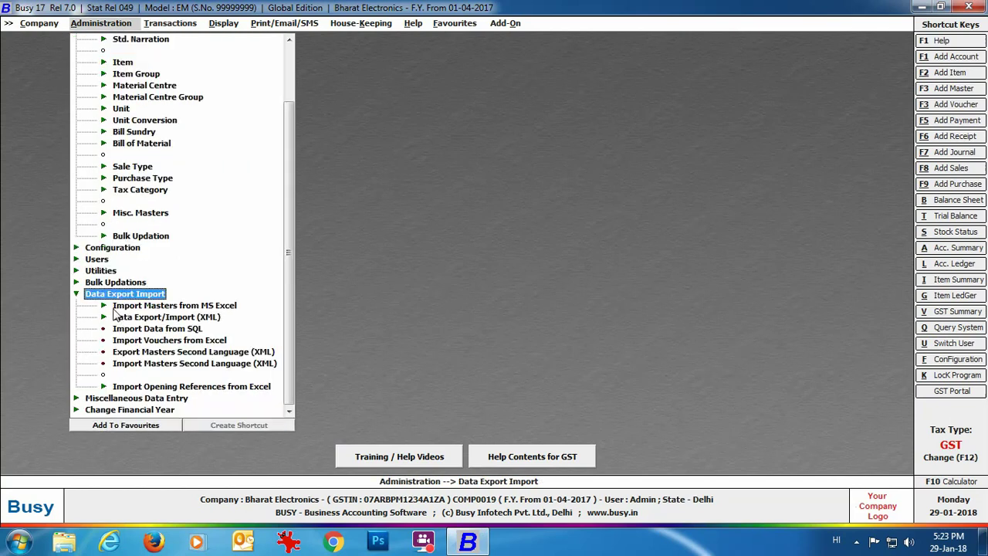
Step: Map ITEM_NAME_SL to column A in the Excel item master import, then close it
left_click(230, 308)
left_click(161, 320)
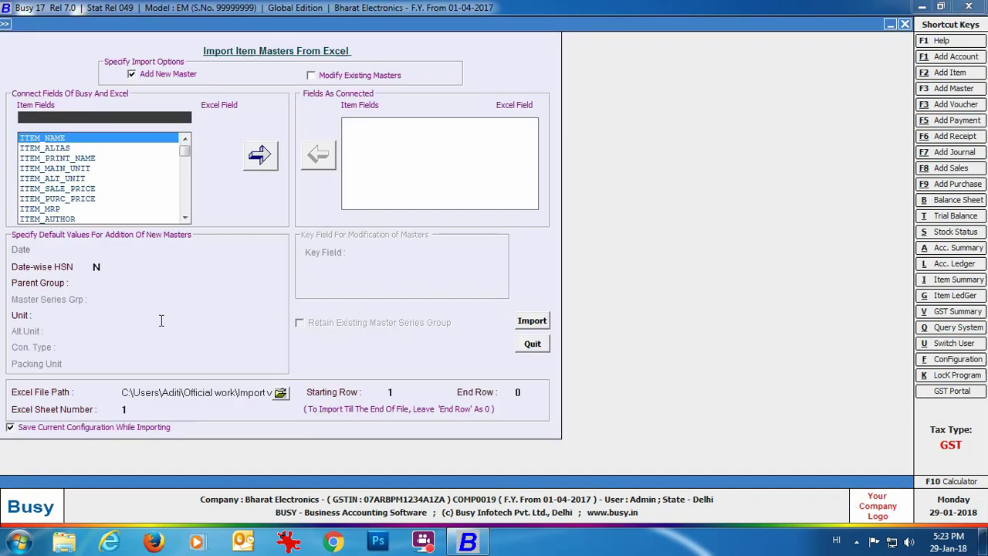
type("item_name_")
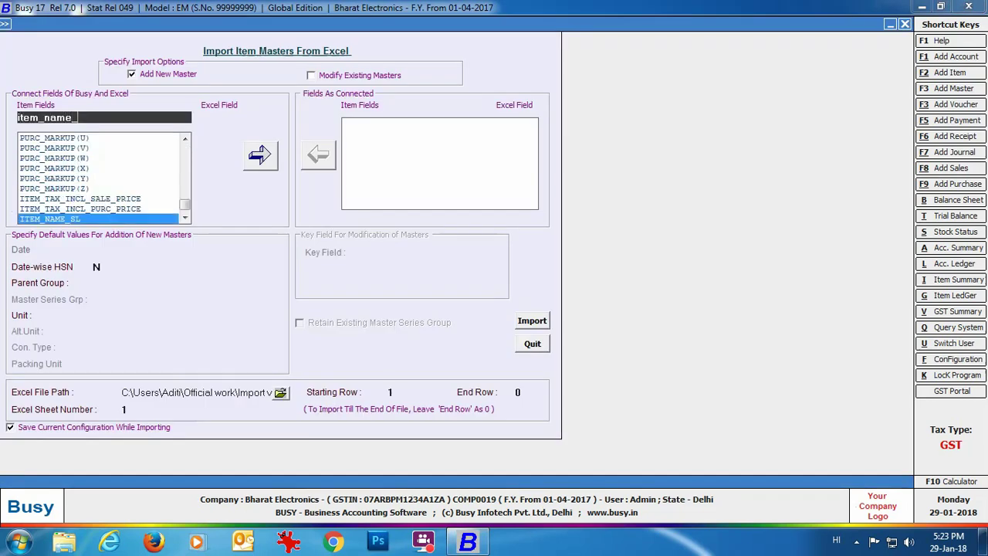
type("sl")
key("Return")
key("Return")
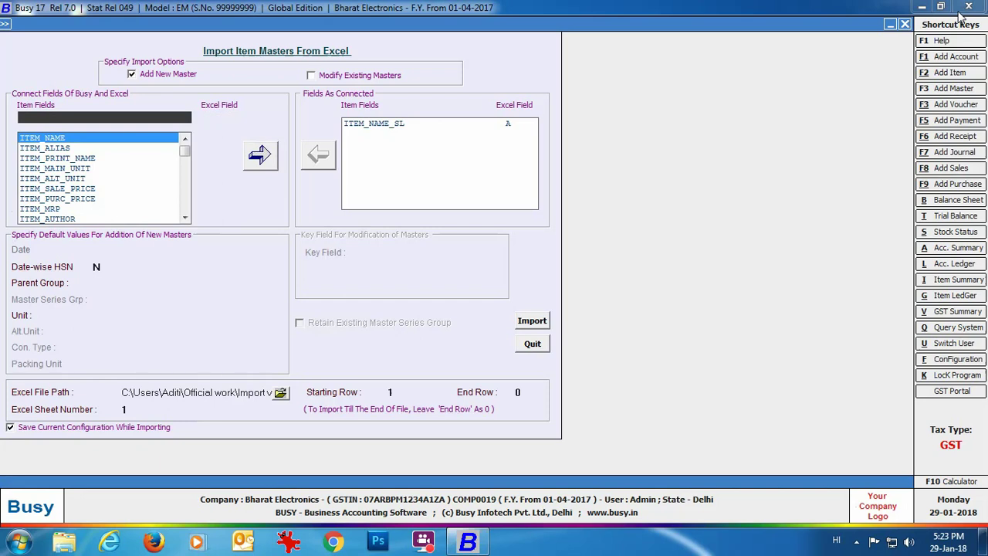
left_click(906, 24)
Step: Open and close the Export and Import Masters Second Language (XML) forms, then exit Administration
left_click(104, 306)
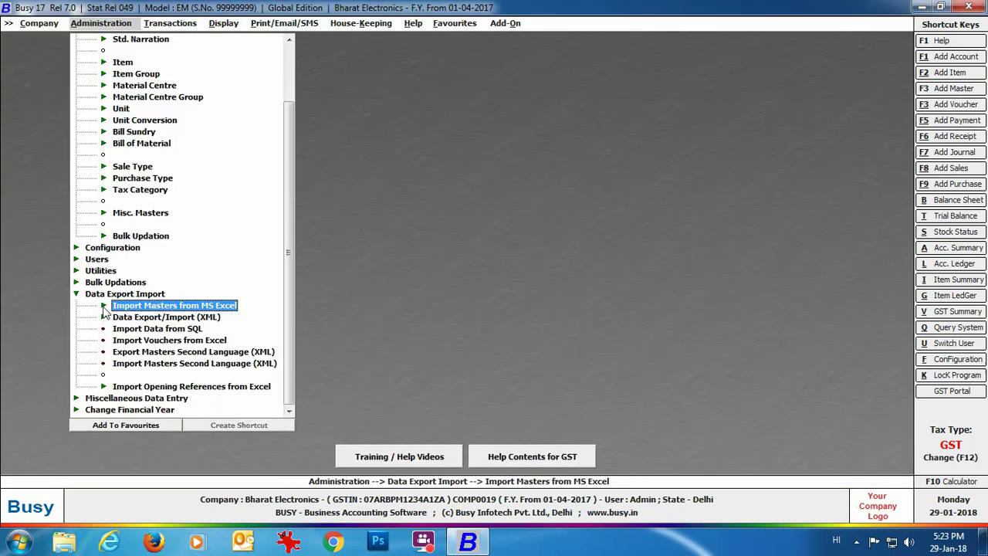
left_click(122, 352)
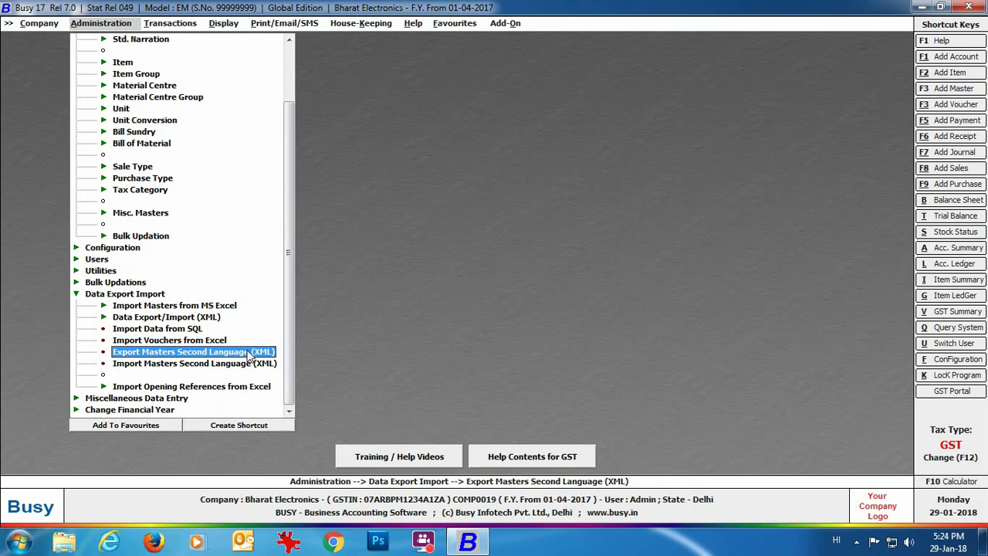
left_click(249, 354)
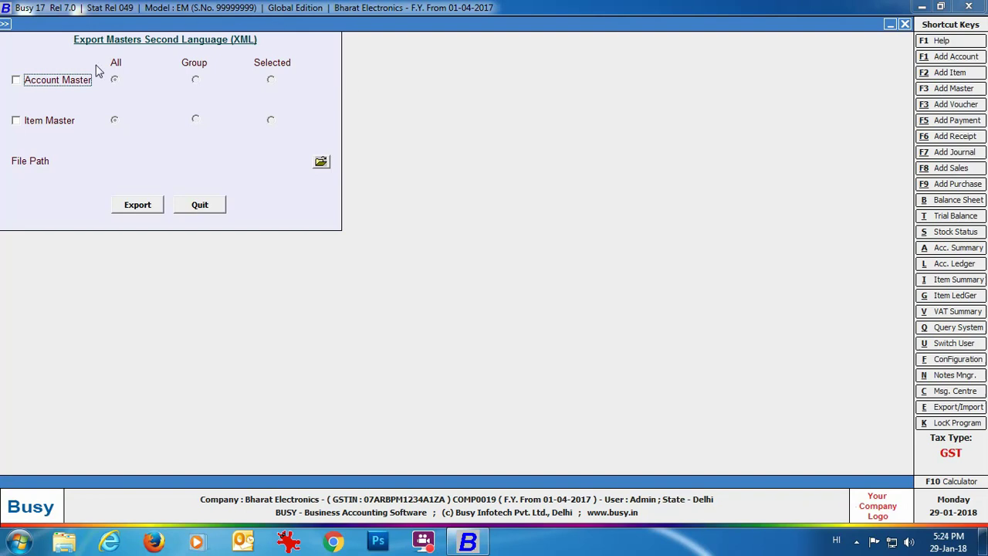
left_click(194, 204)
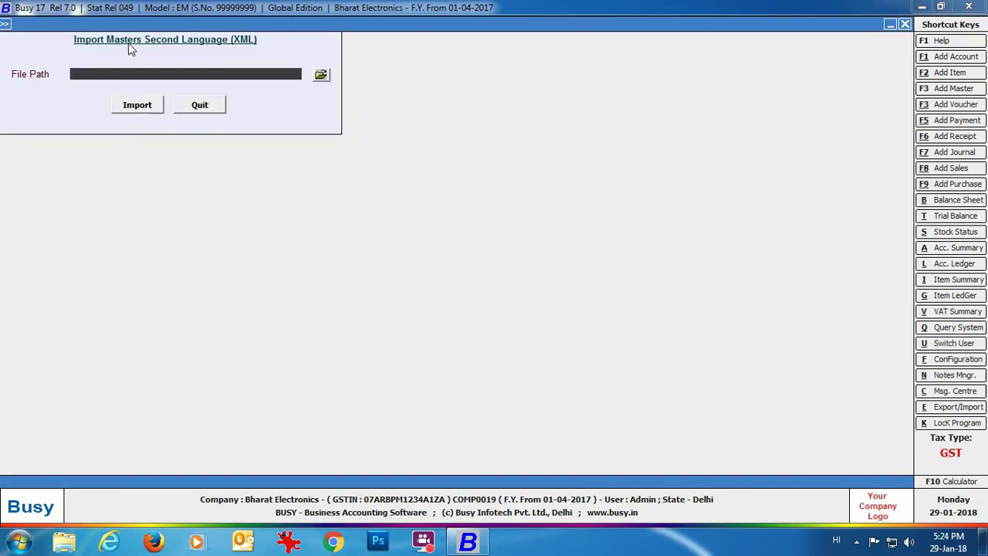
left_click(189, 105)
key("Escape")
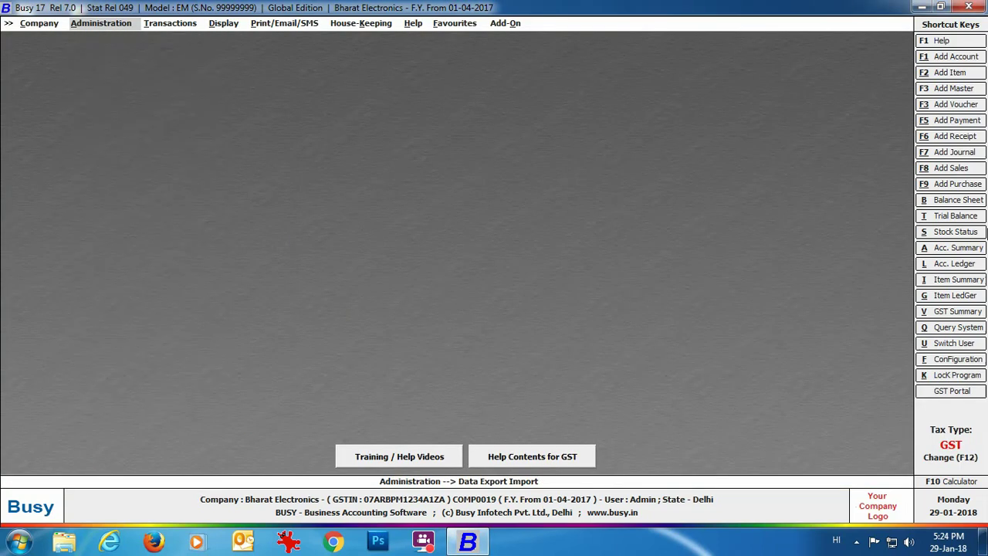